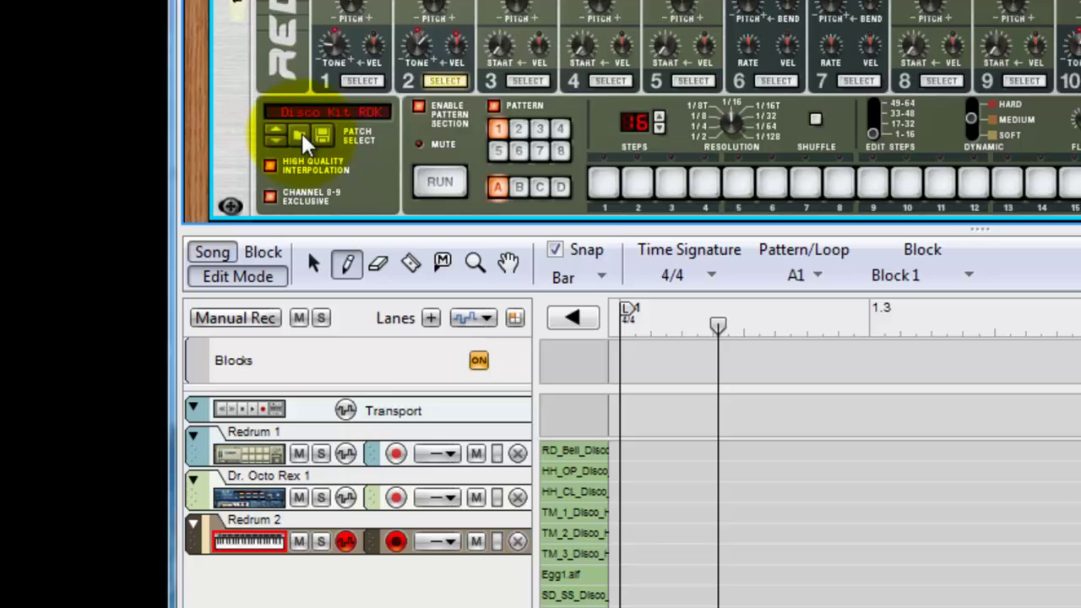
- Initialize Redrum 2's patch from its context menu so the display reads Init Patch
right_click(219, 253)
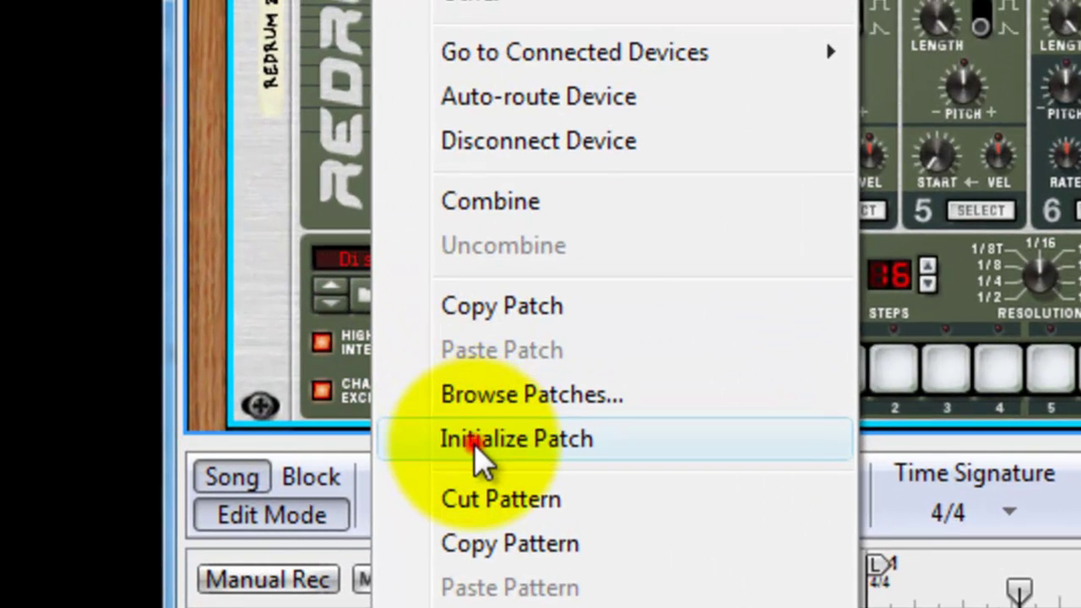
click(395, 227)
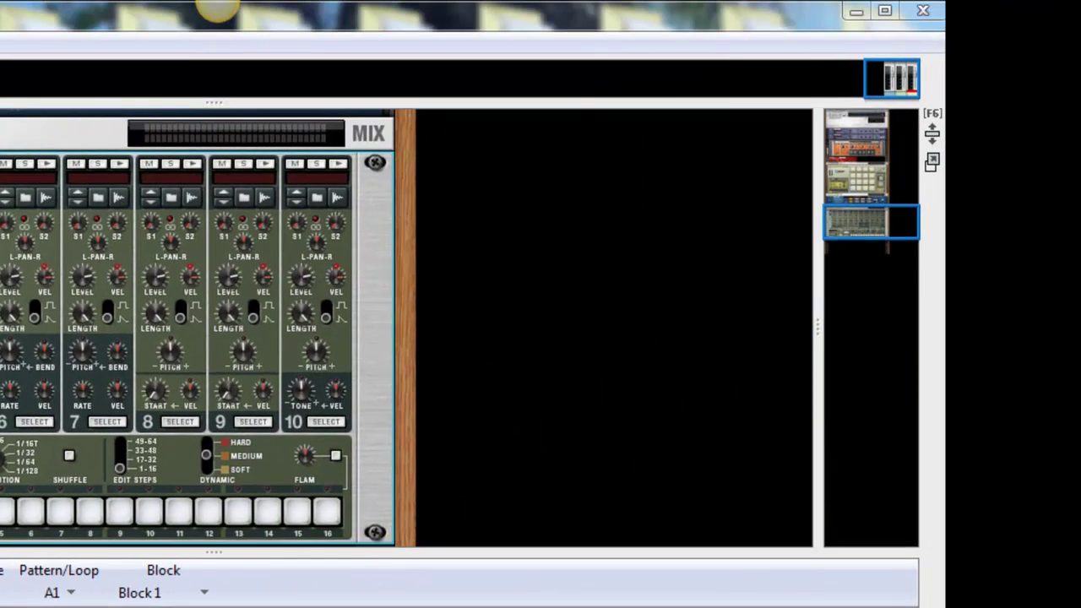
- Move the Redrum Key Map window beside the rack and select Redrum channels 5, then 4
drag(1077, 50, 777, 42)
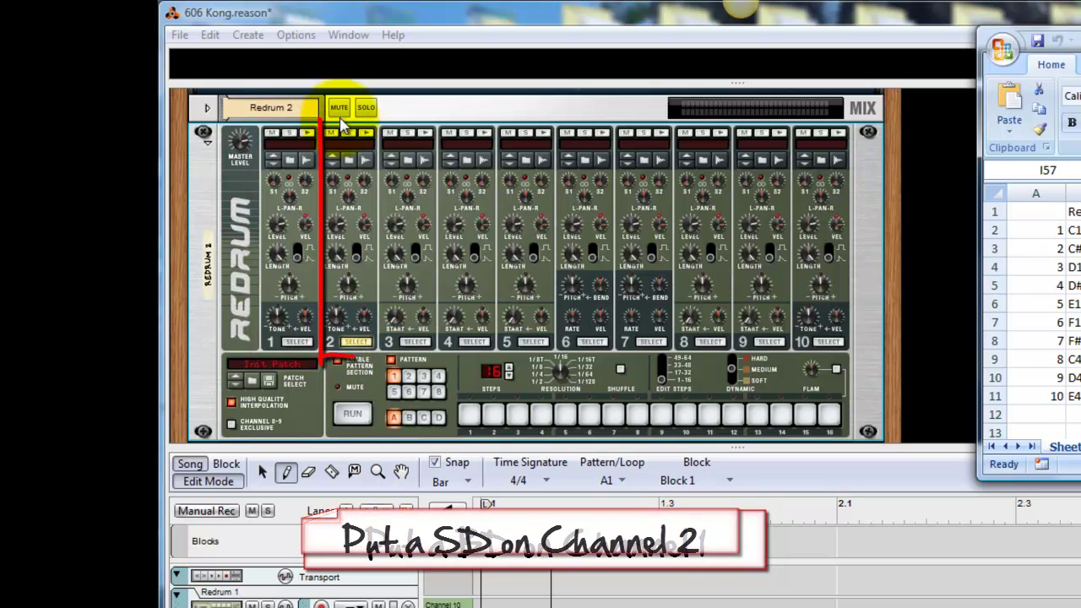
mouse_move(360, 225)
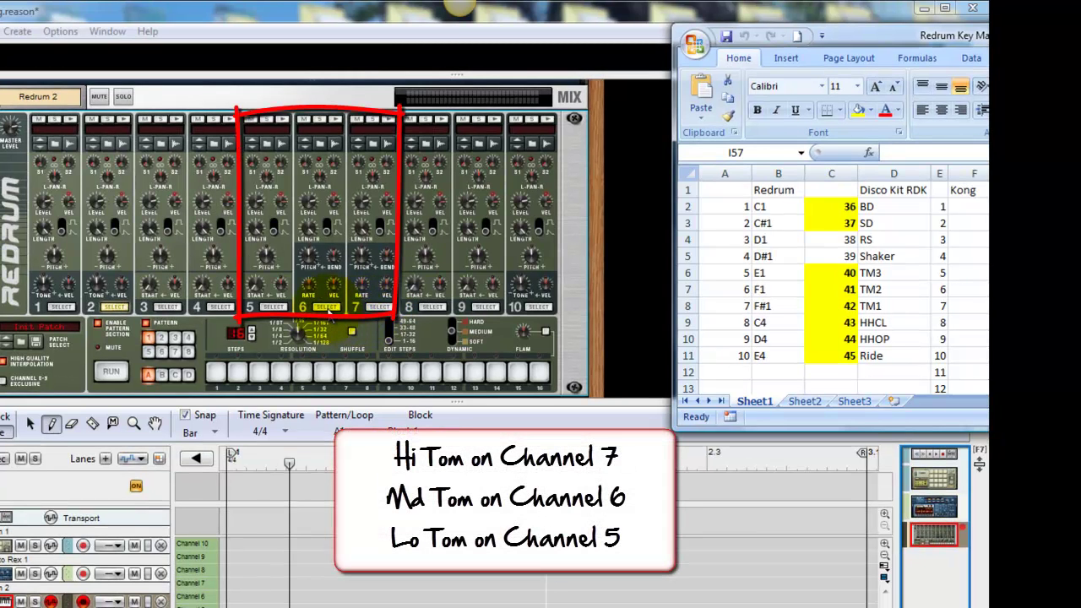
click(269, 308)
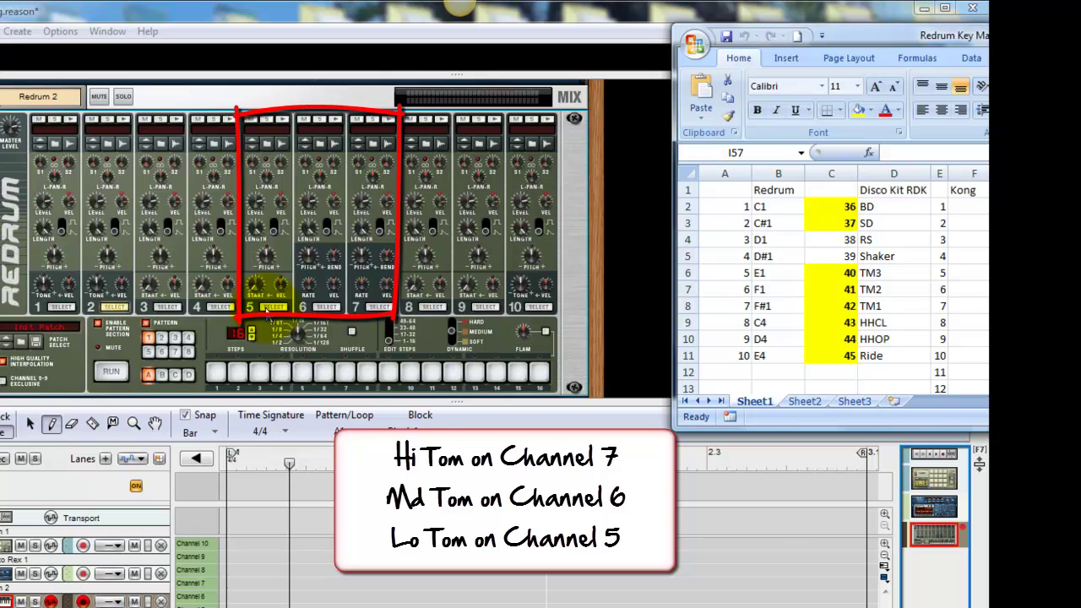
click(217, 307)
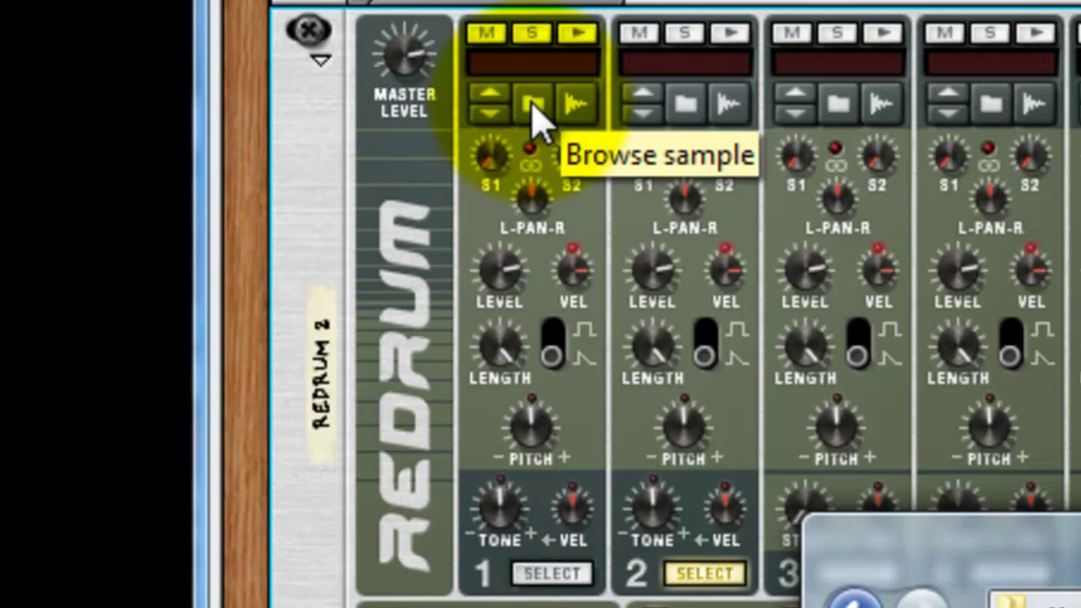
- Open the Korg_ddm110 folder and drag 110_kick.wav onto Redrum channel 1
click(533, 103)
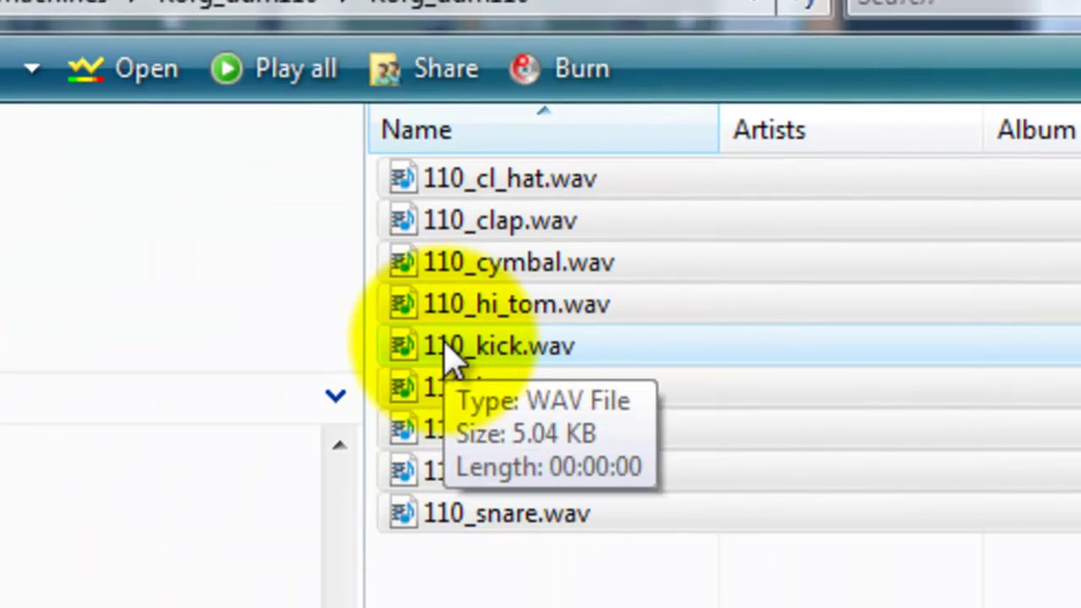
drag(452, 359, 161, 54)
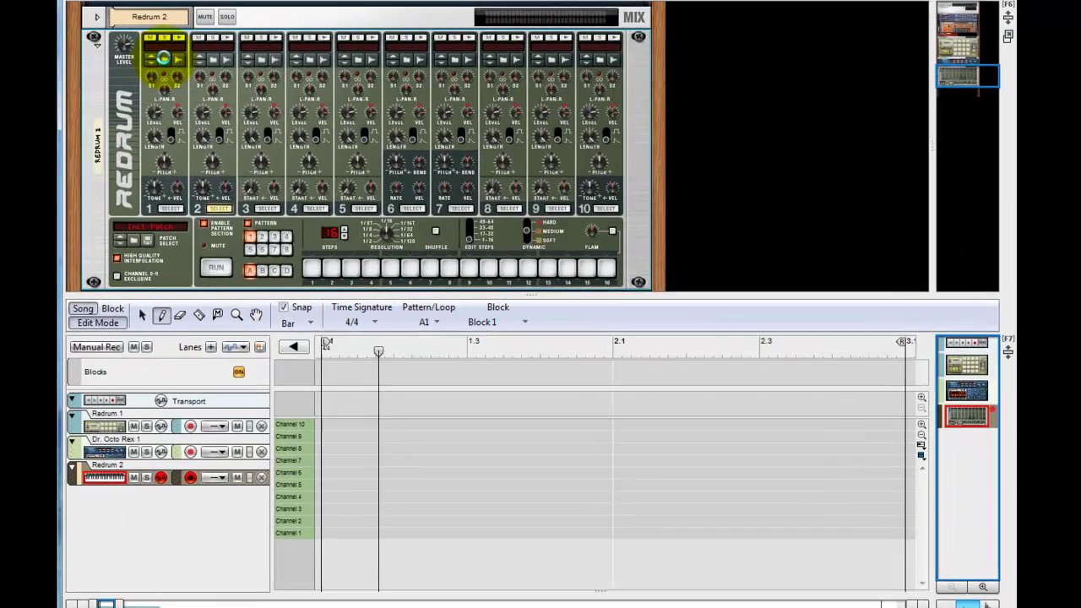
- Load 110_kick.wav from Samples > 78 Drum Machines > Korg_ddm110 onto channel 1
click(225, 98)
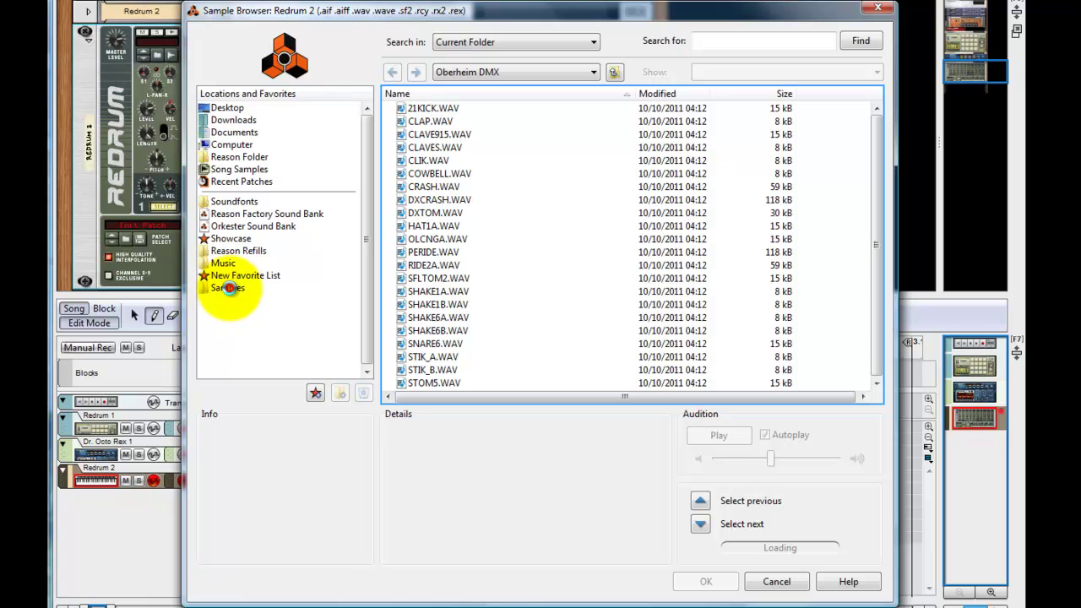
click(231, 289)
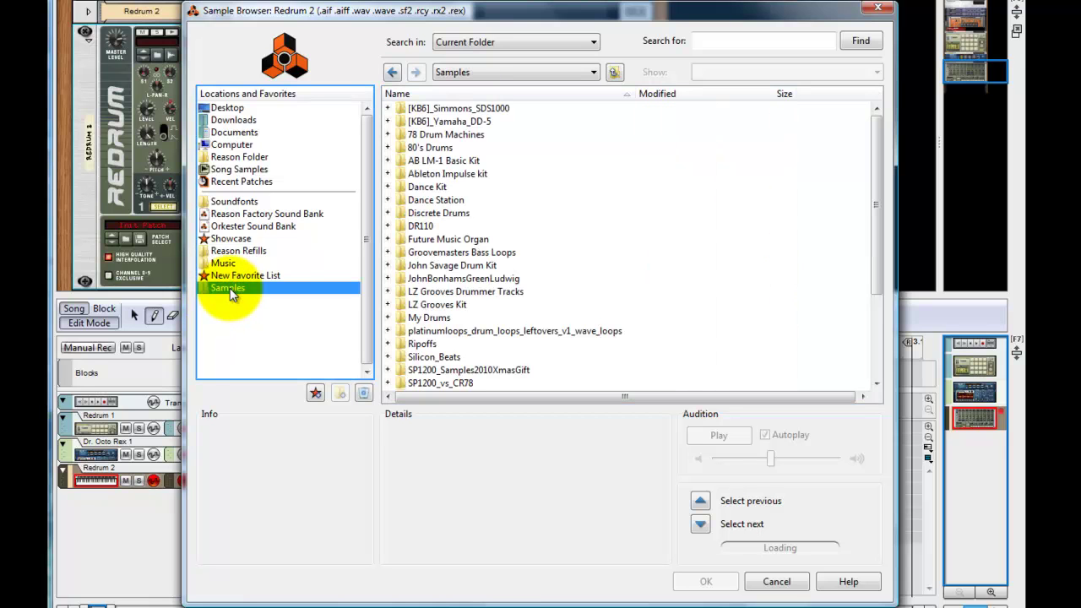
click(446, 135)
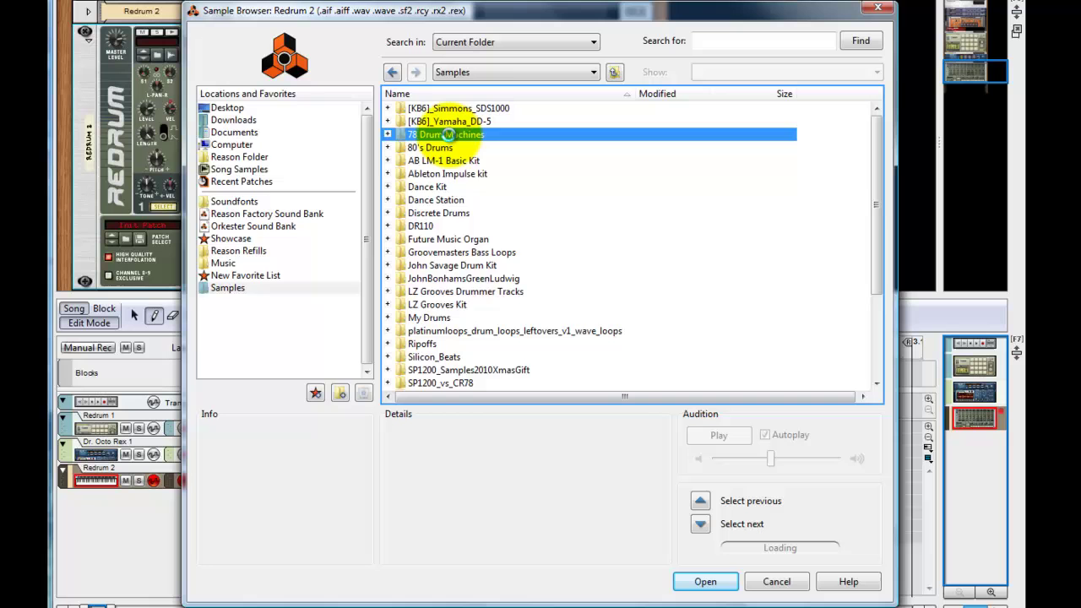
double_click(446, 135)
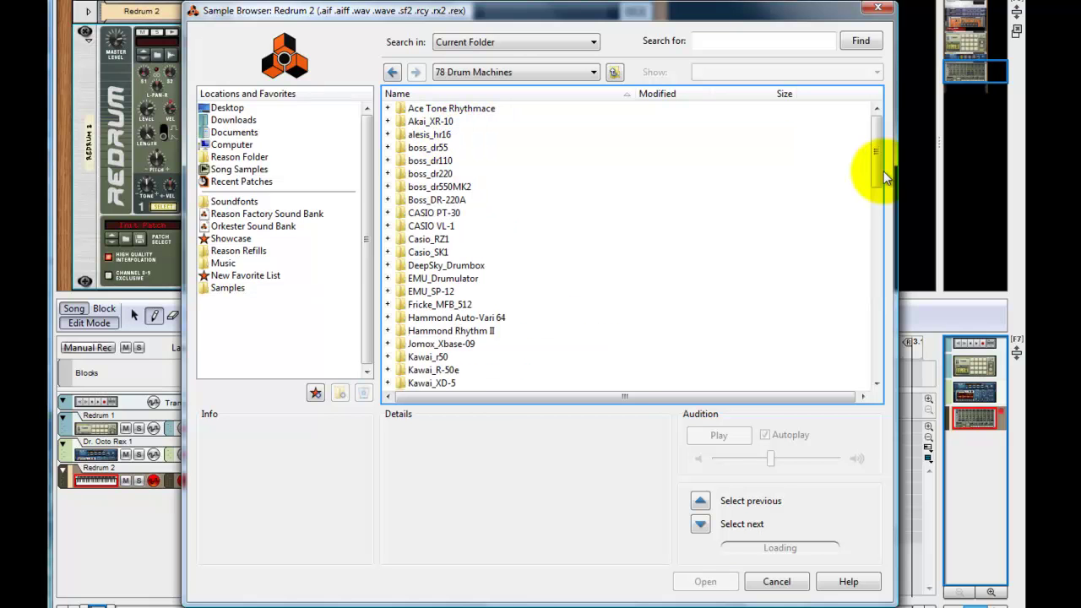
drag(879, 168, 883, 200)
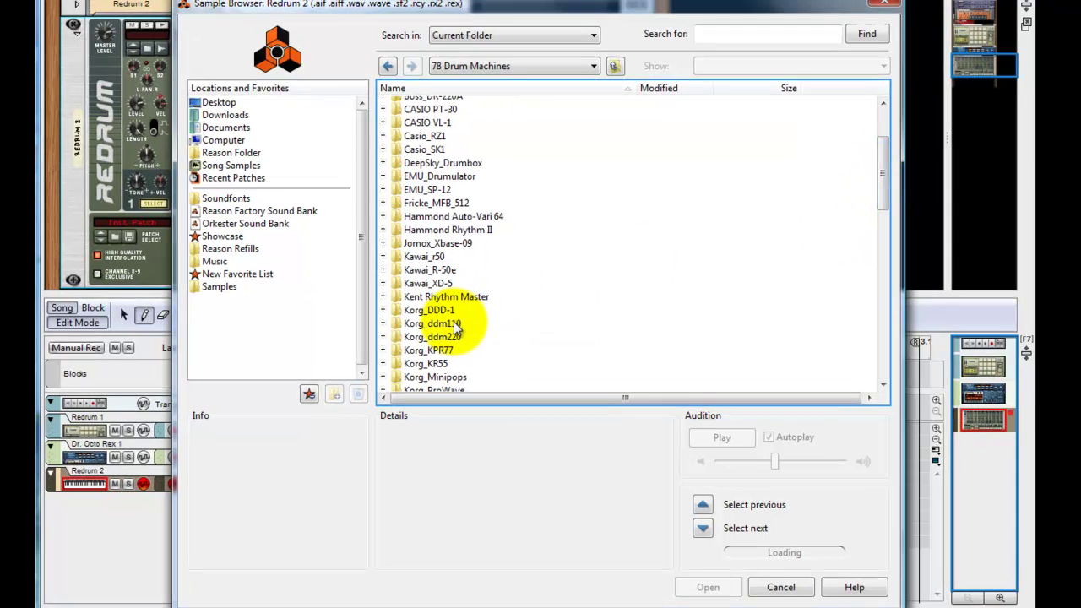
click(457, 322)
double_click(370, 310)
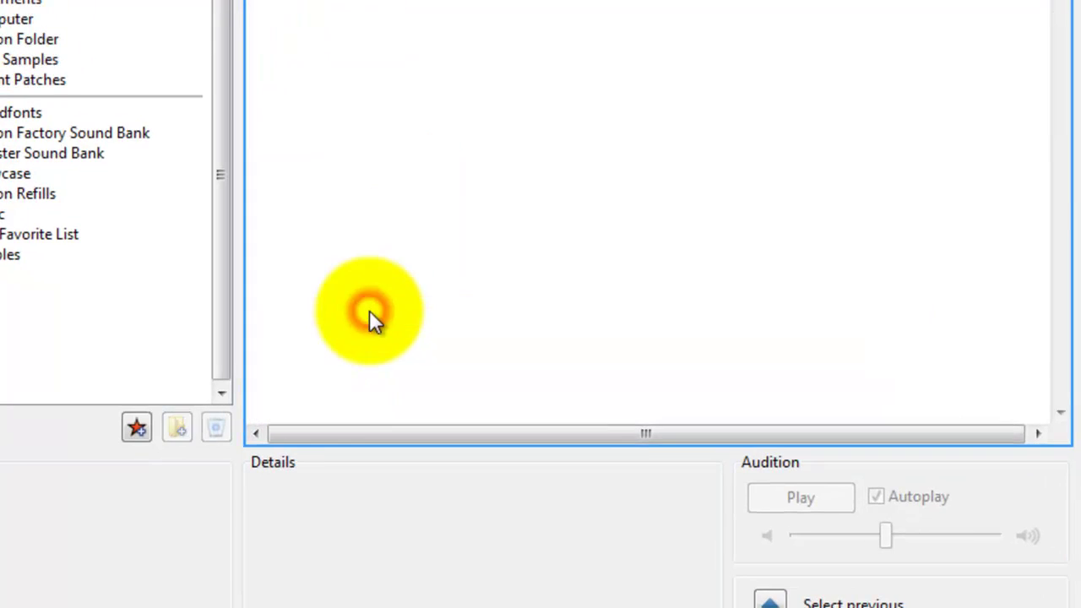
click(347, 0)
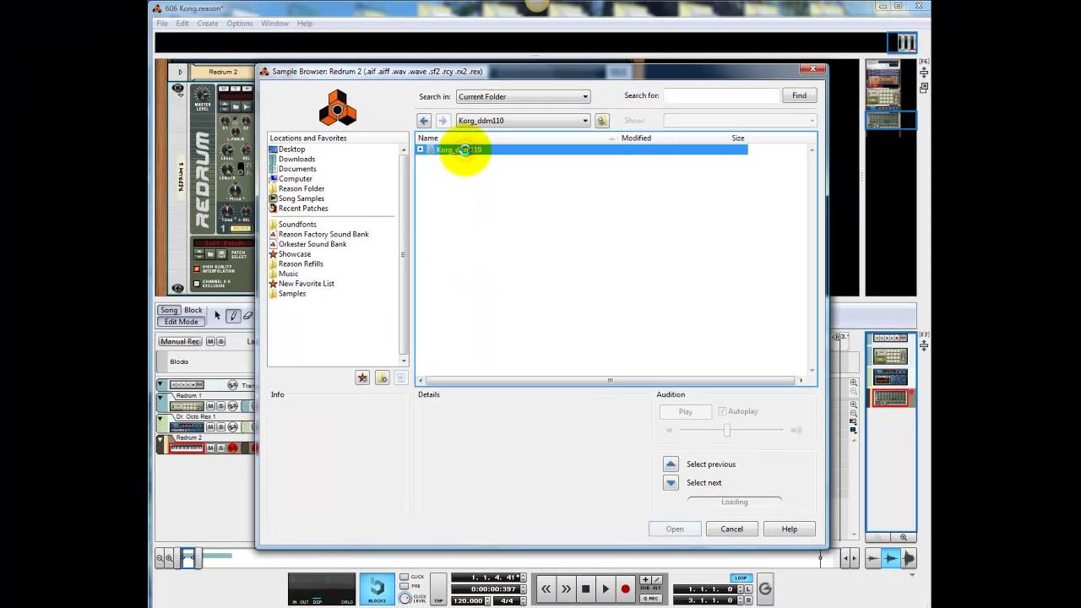
double_click(465, 149)
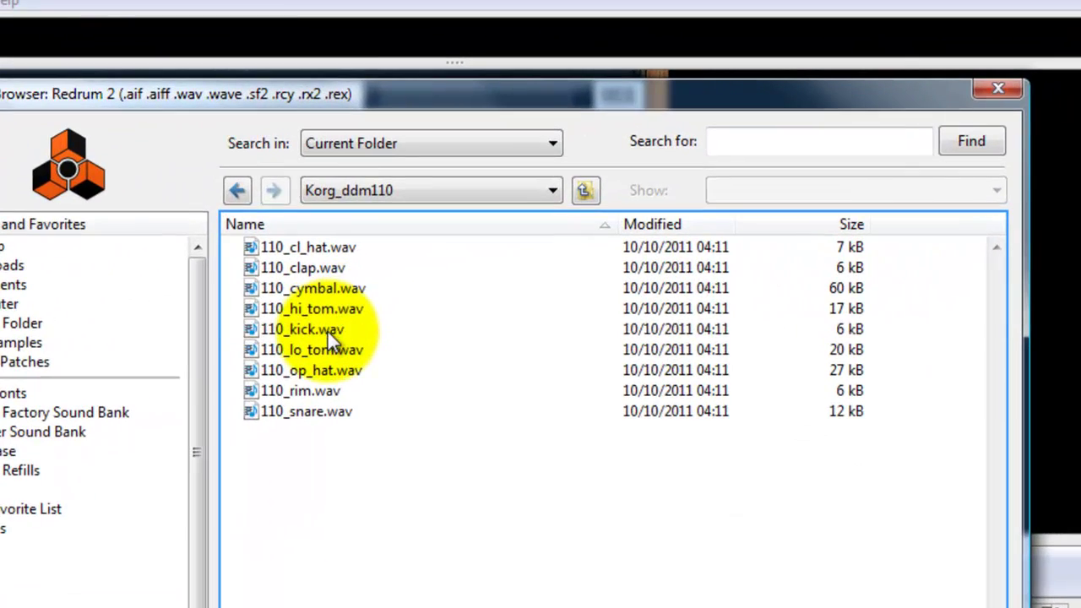
click(326, 329)
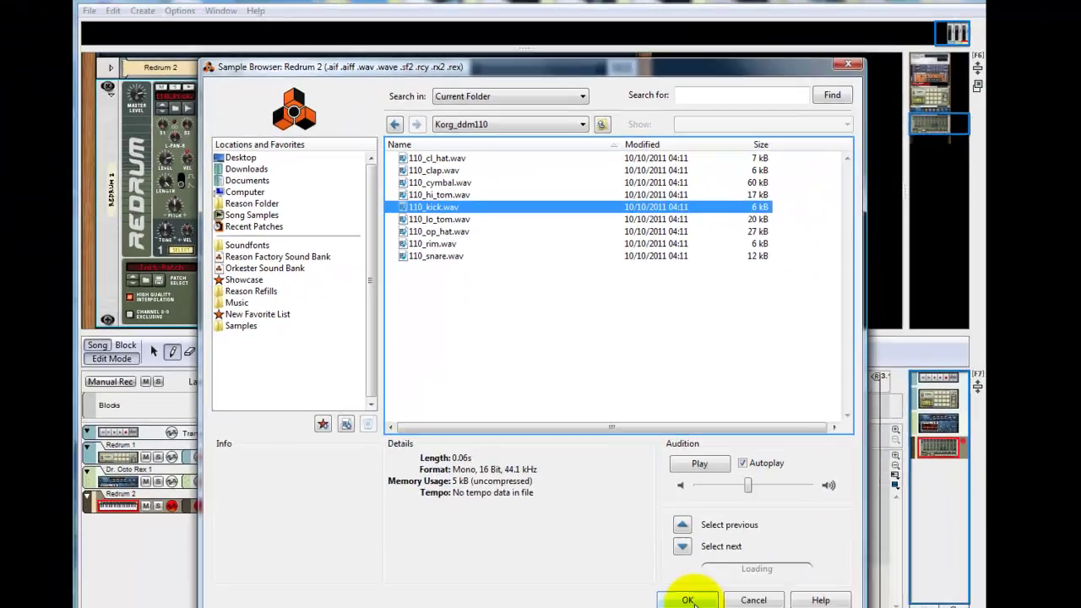
click(684, 535)
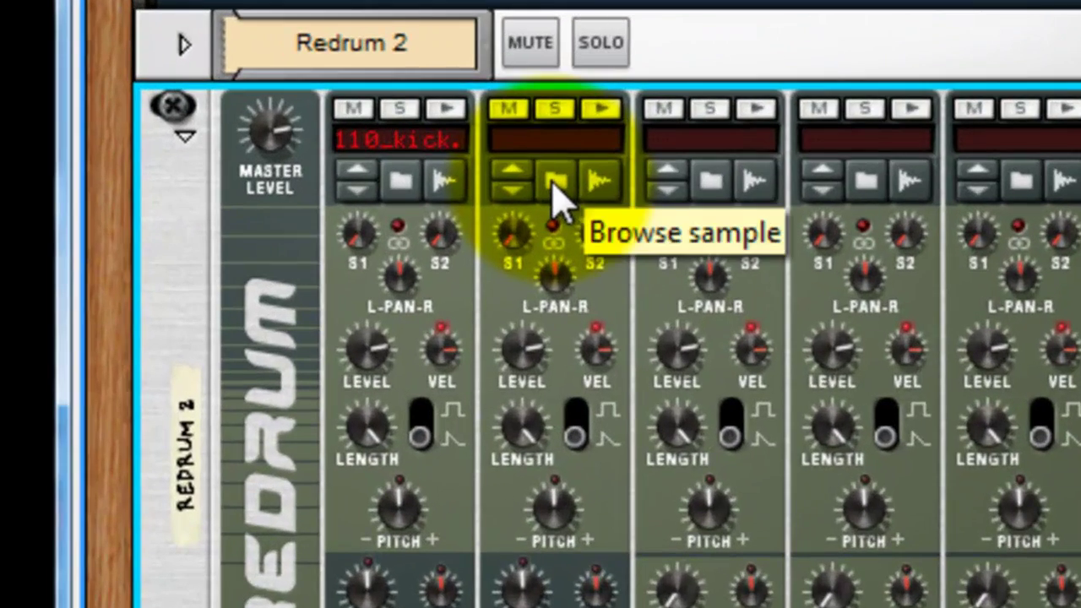
- Load 110_snare.wav onto Redrum channel 2
click(318, 114)
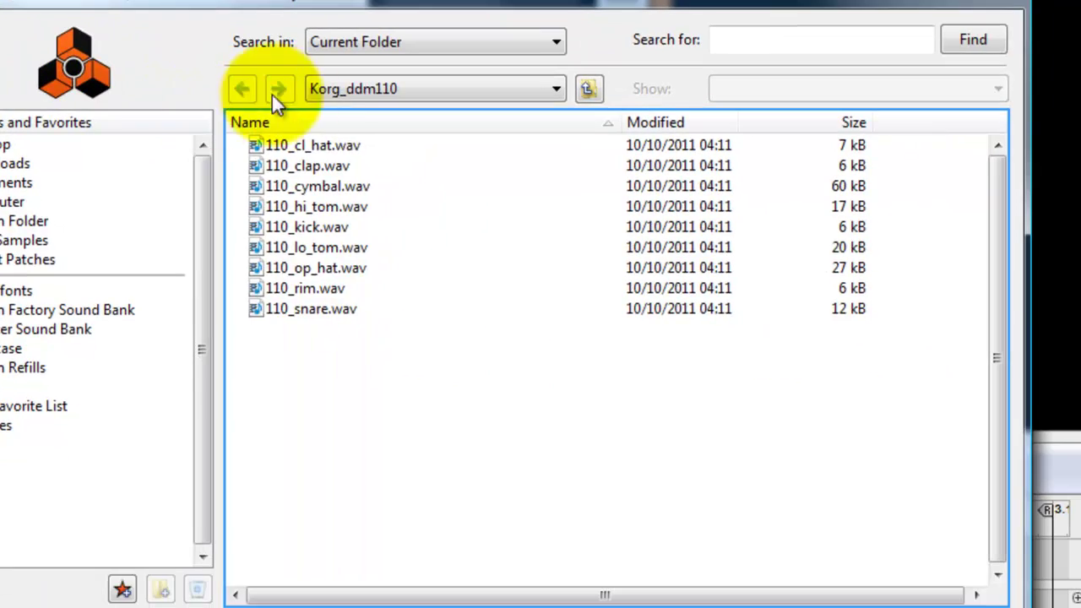
click(318, 308)
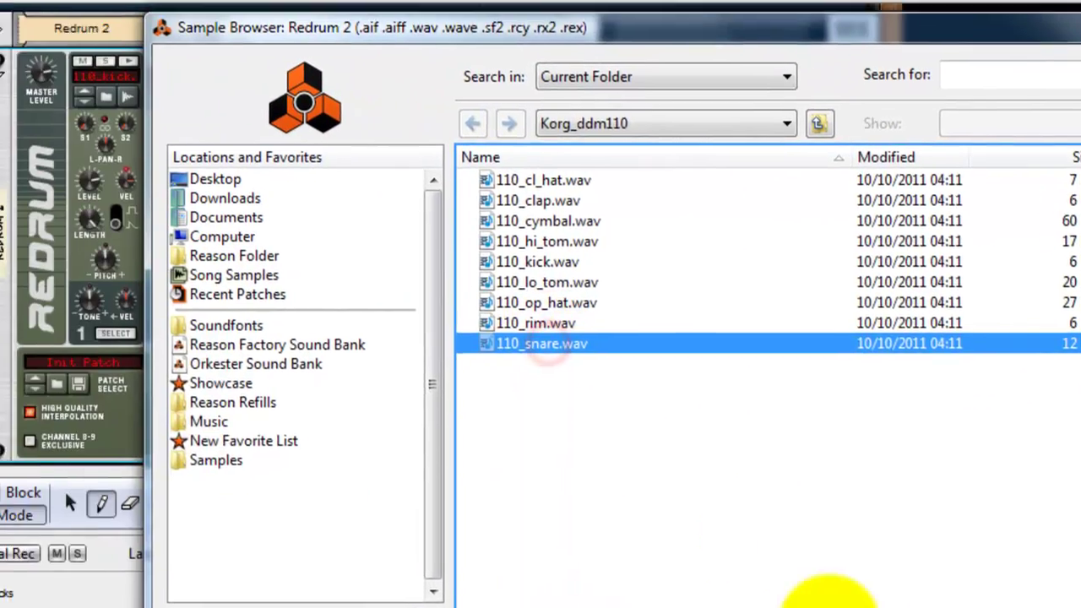
double_click(541, 344)
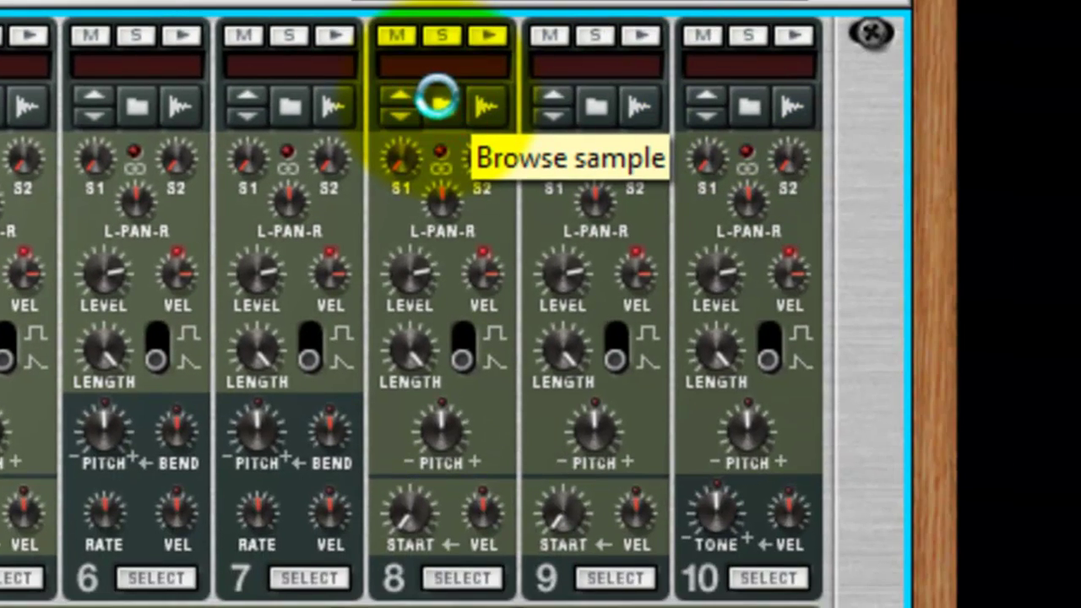
- Load 110_cl_hat.wav on channel 8, 110_op_hat.wav on 9, and 110_cymbal.wav on 10
click(440, 108)
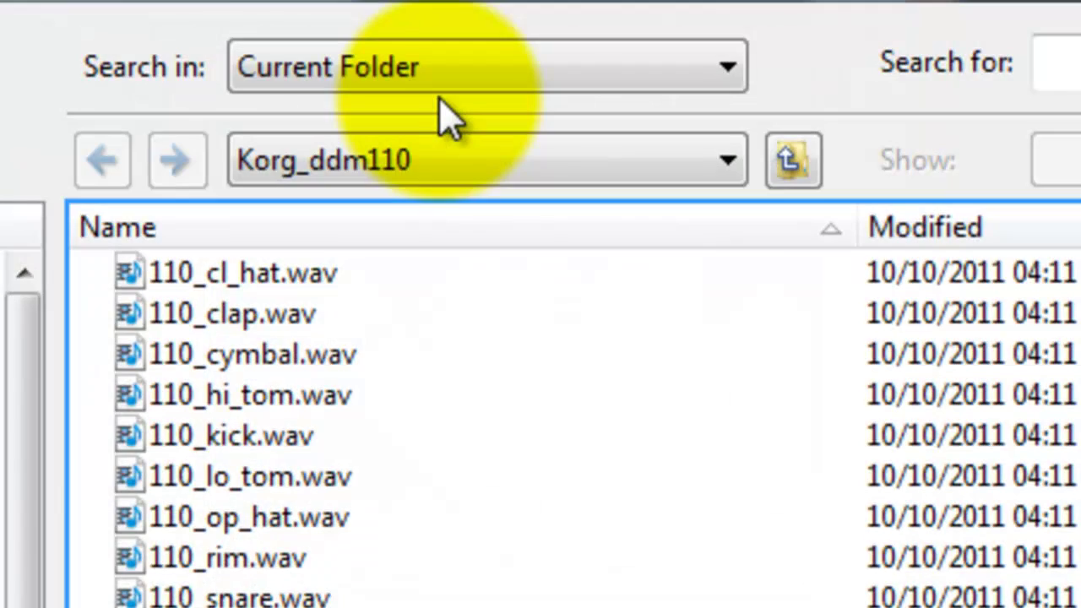
click(255, 269)
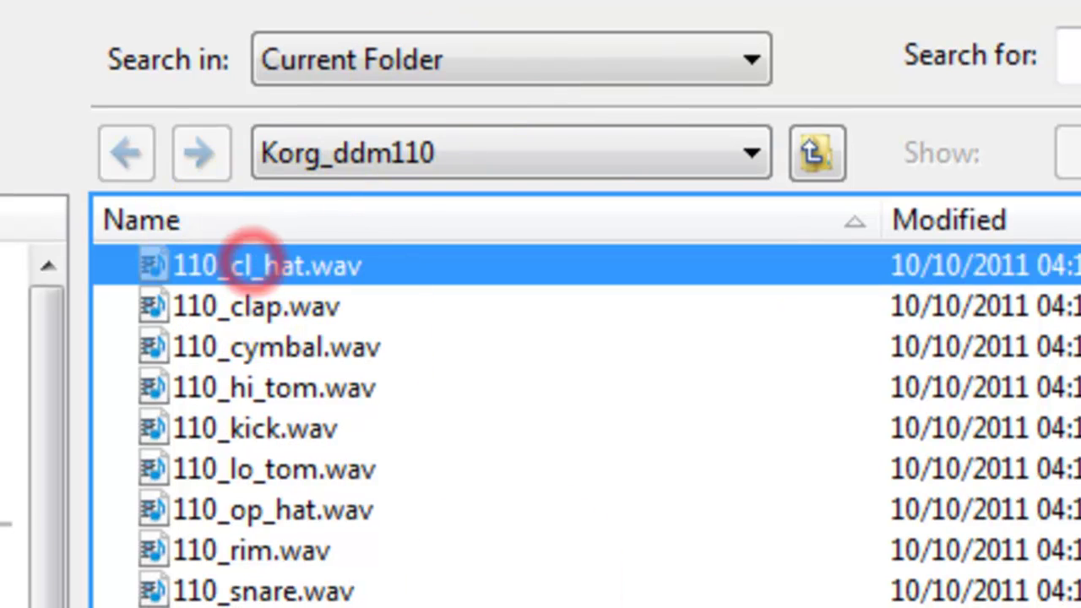
key(Return)
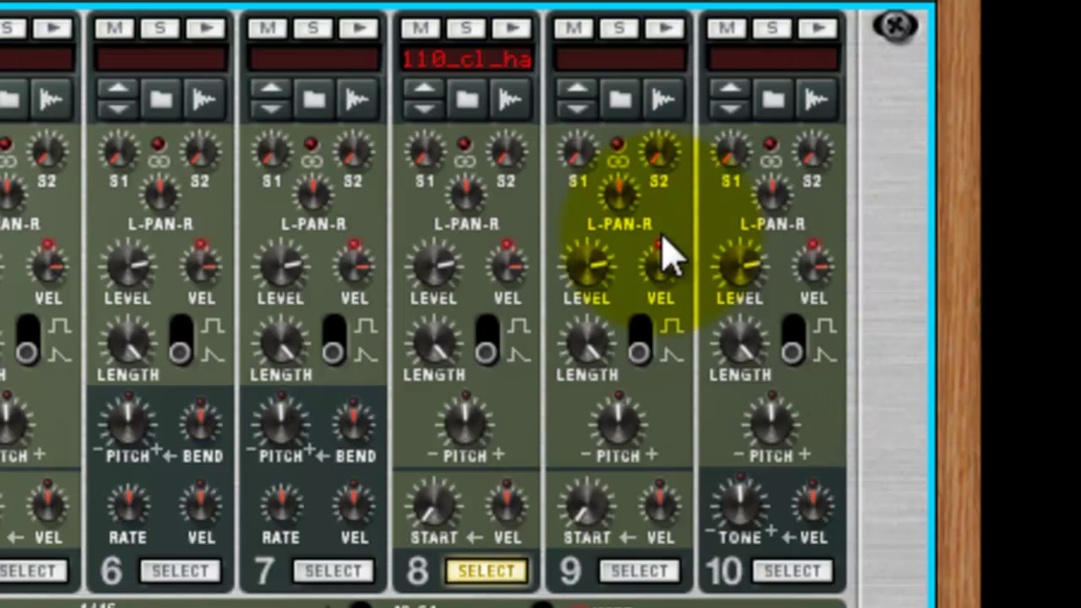
click(618, 99)
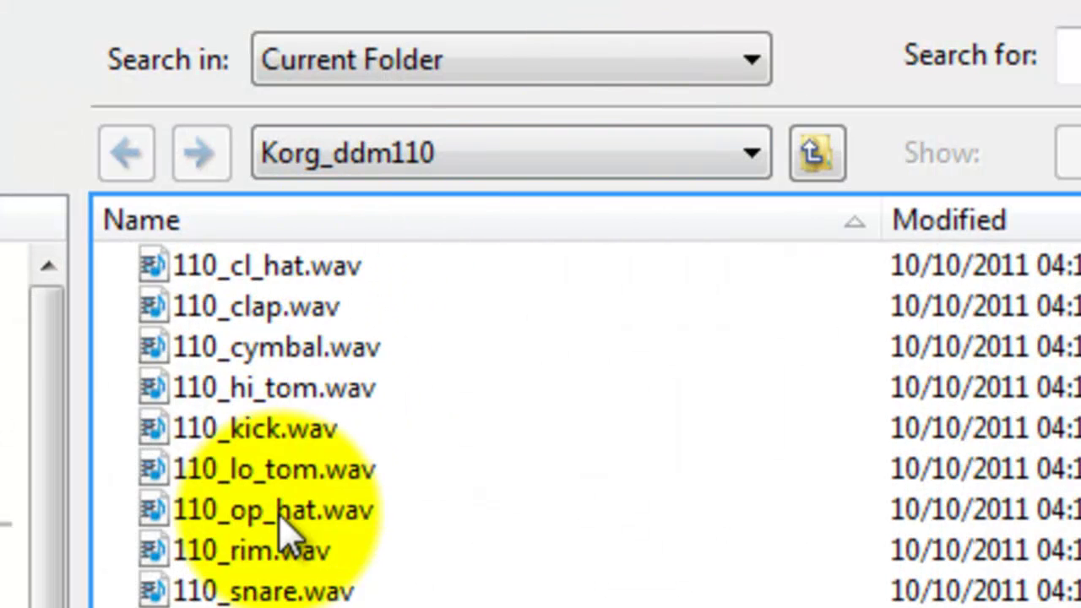
click(282, 512)
double_click(281, 512)
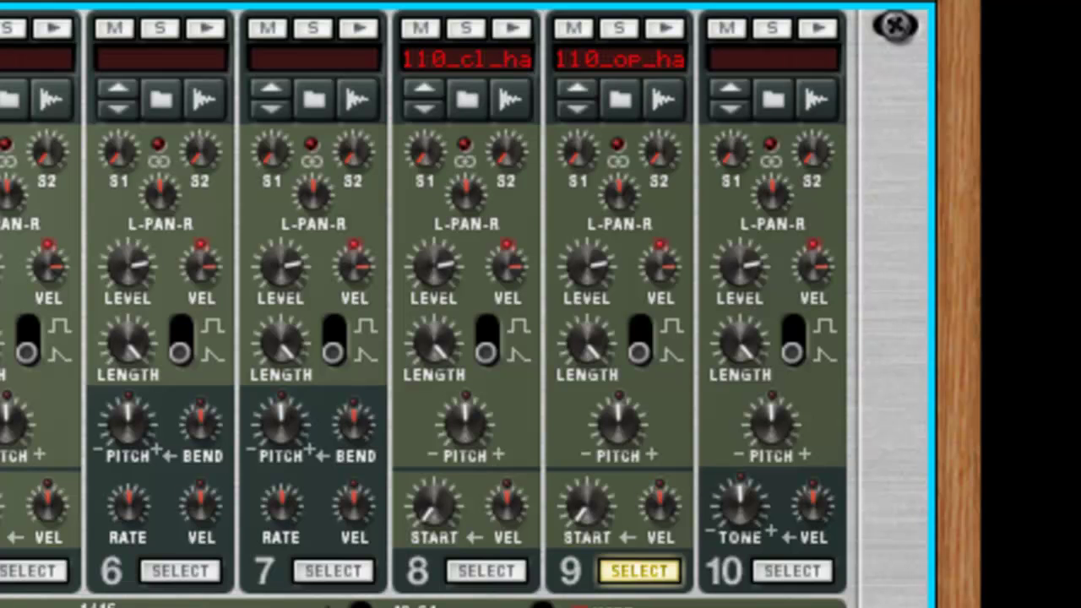
click(773, 100)
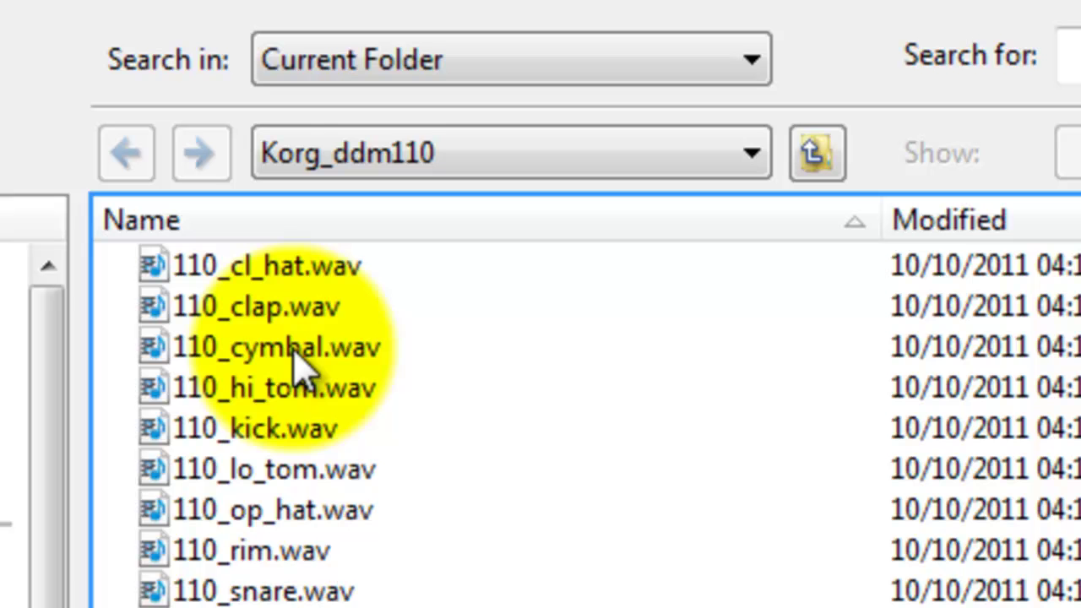
click(292, 349)
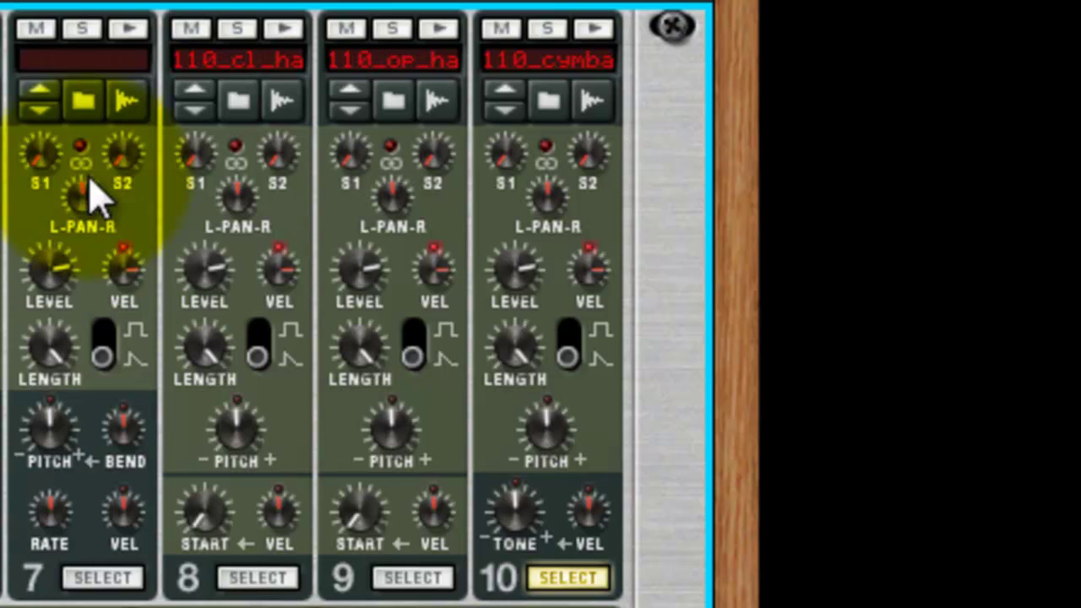
- Load 110_lo_tom.wav onto channel 7 and 110_hi_tom.wav onto channel 6
click(82, 100)
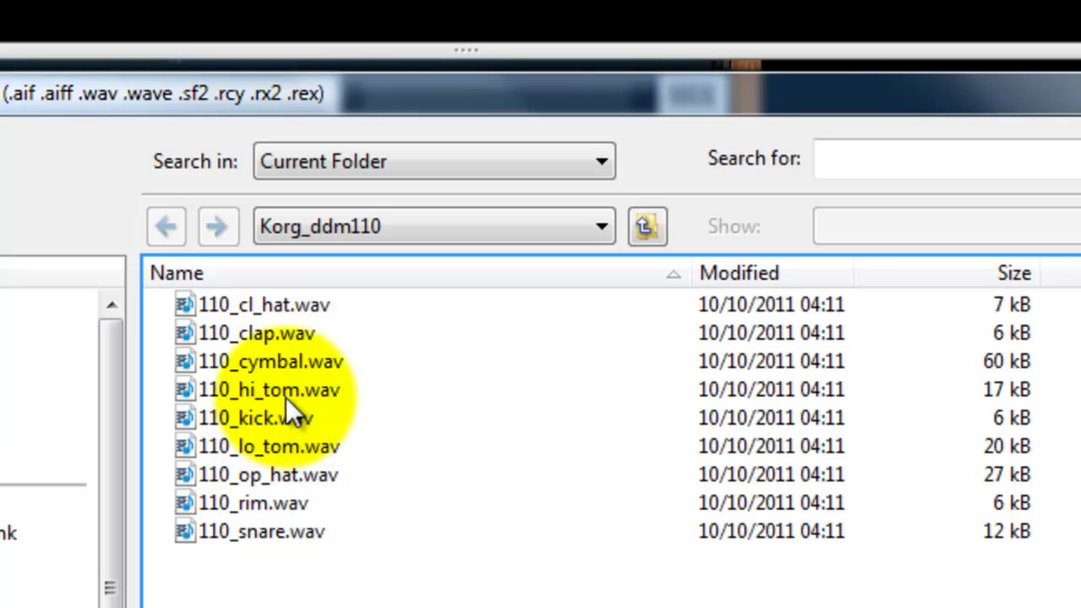
click(285, 389)
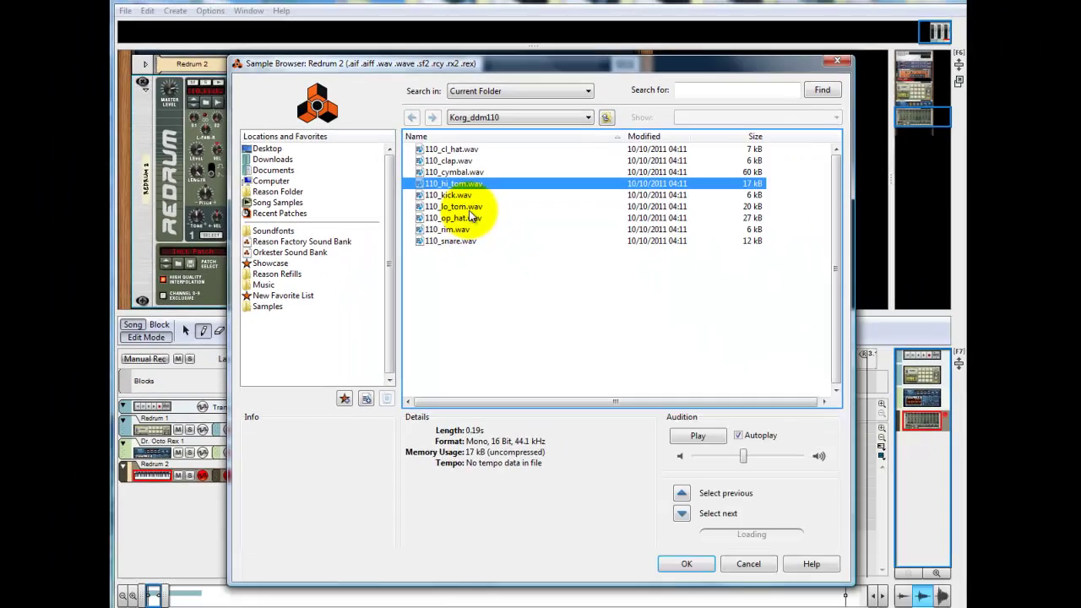
click(269, 447)
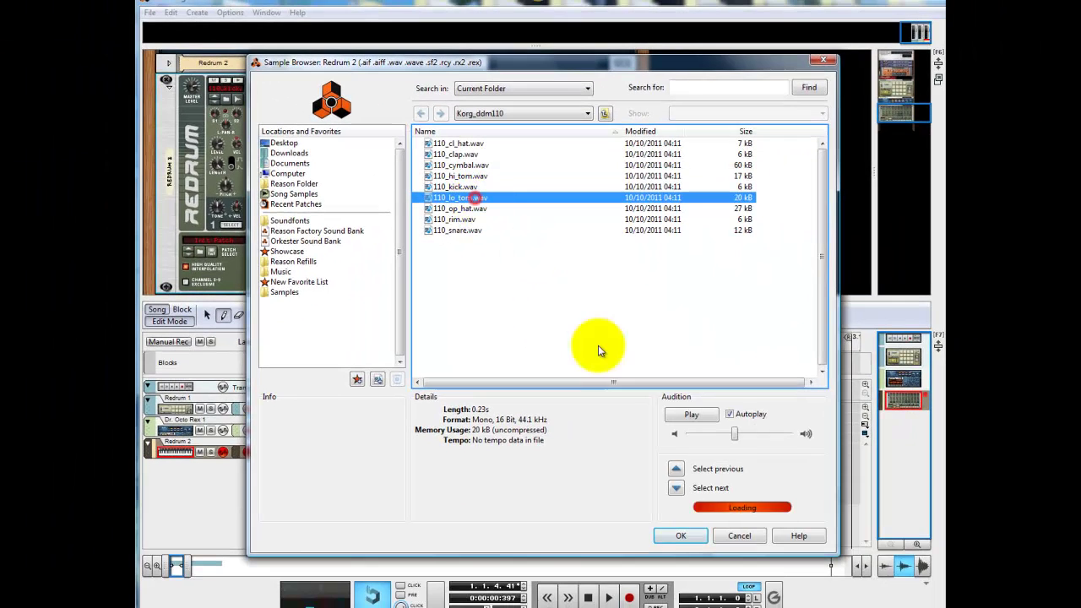
click(674, 535)
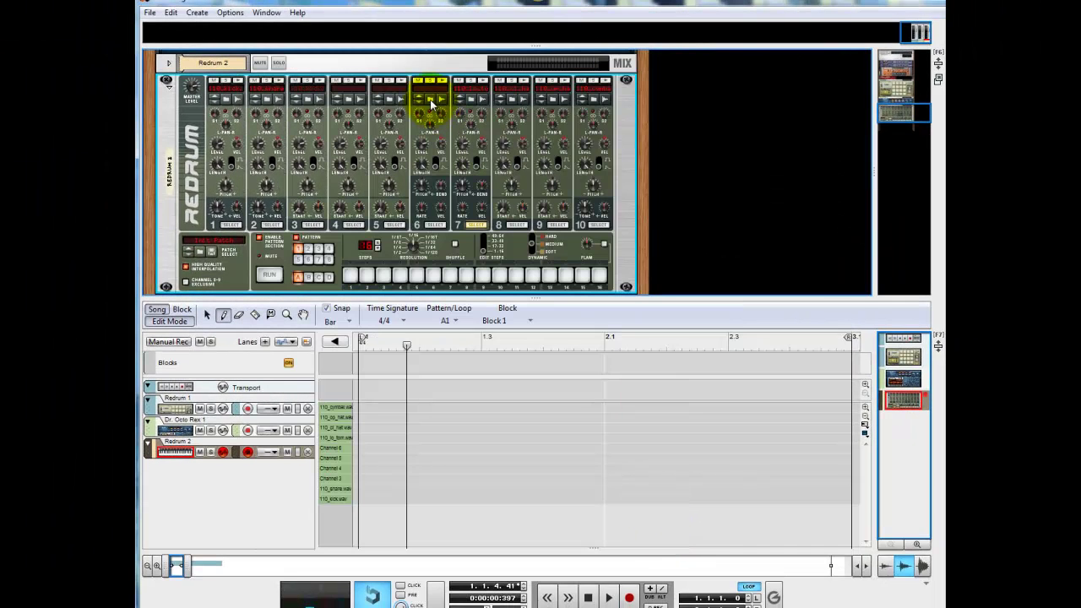
click(430, 100)
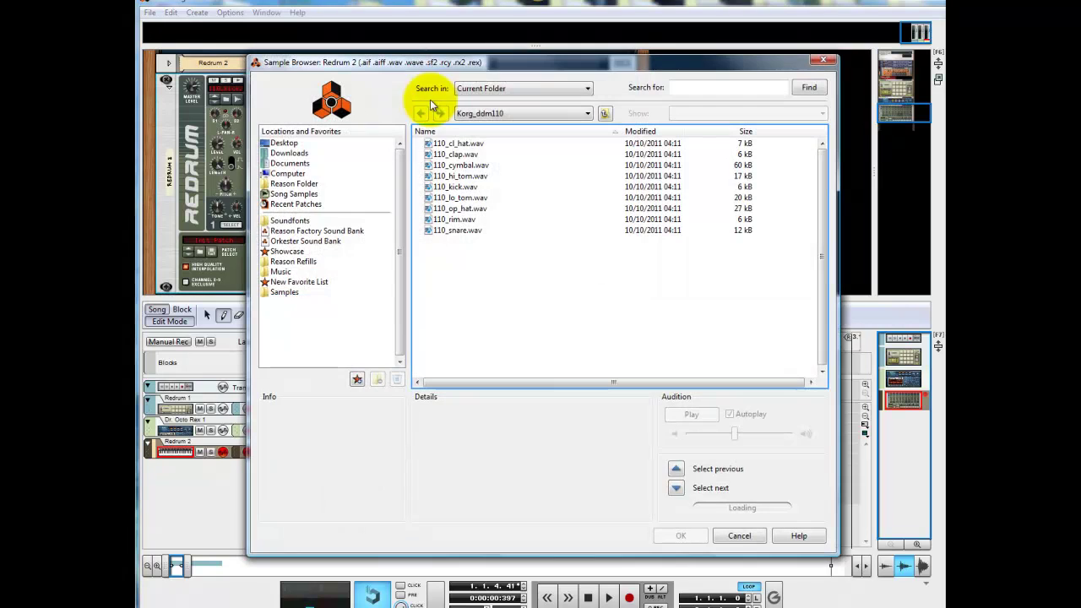
click(457, 178)
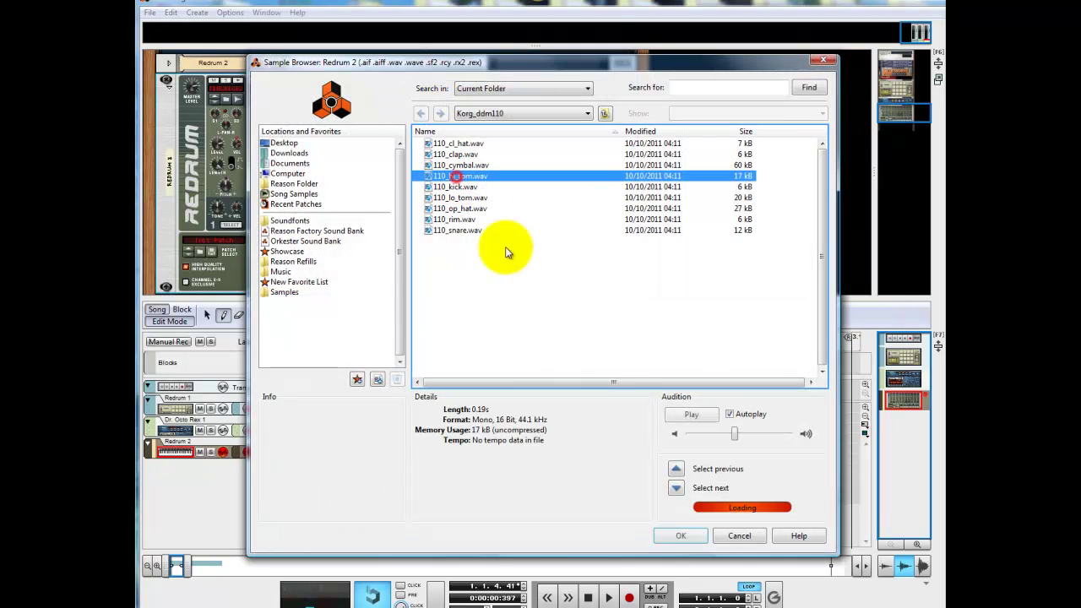
click(680, 536)
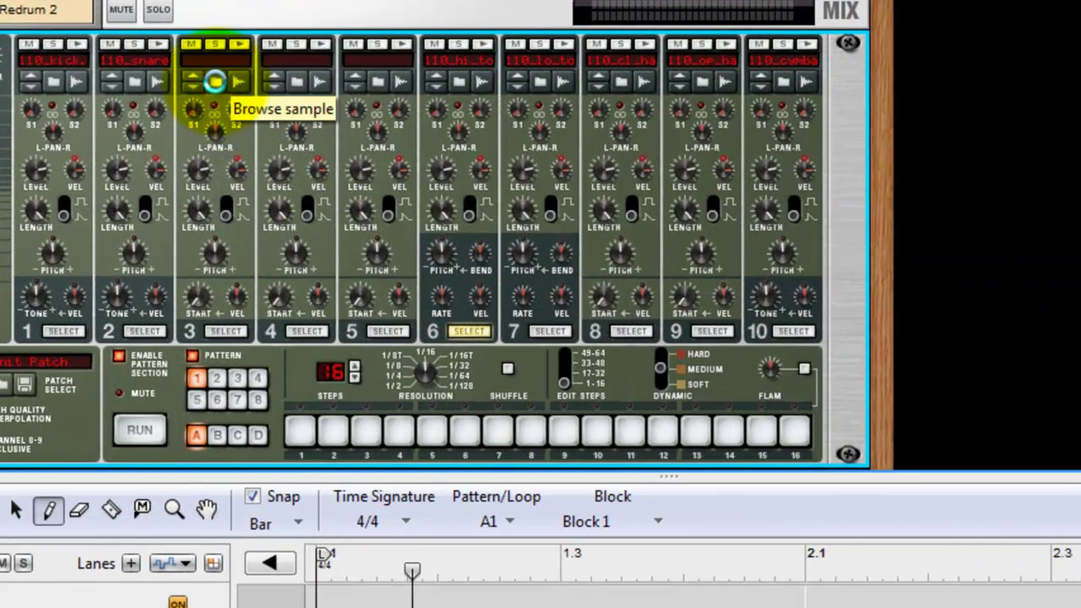
- Load 110_rim.wav onto channel 3 and 110_clap.wav onto channel 4
click(223, 82)
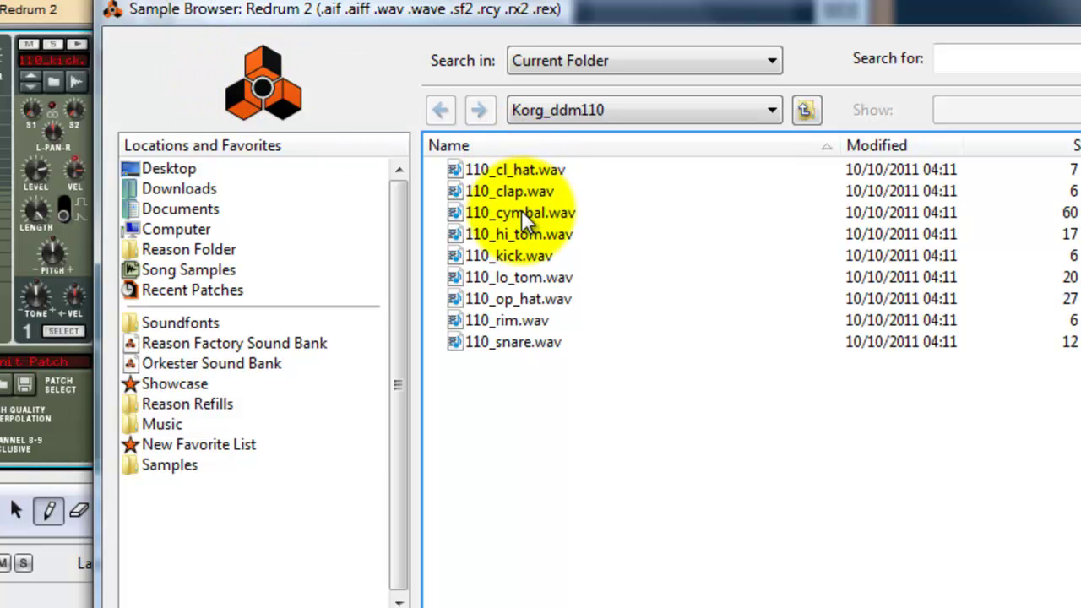
click(497, 320)
key(Return)
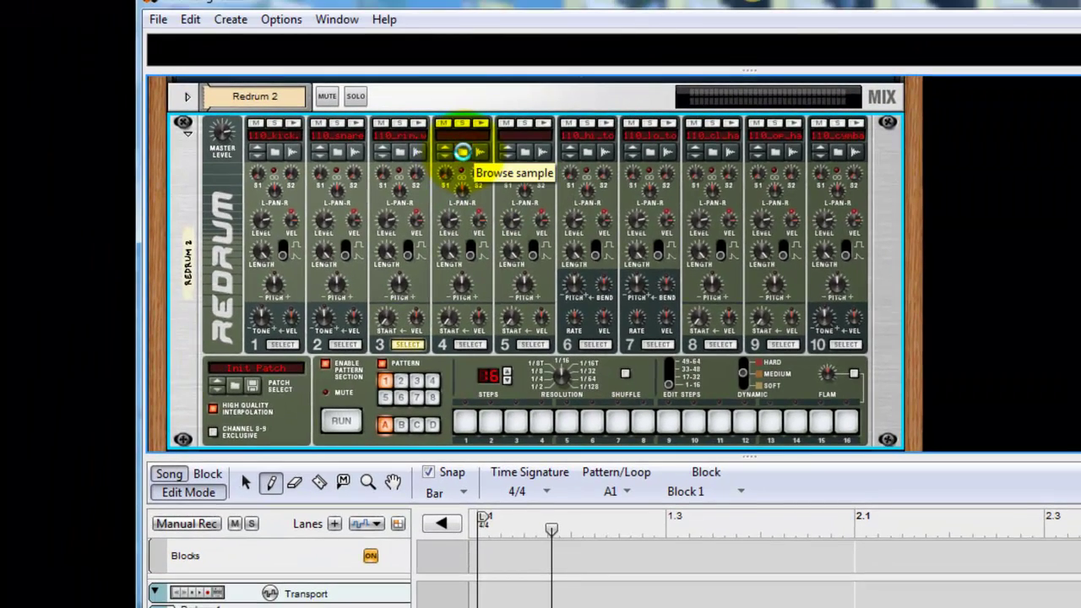
click(462, 153)
click(592, 220)
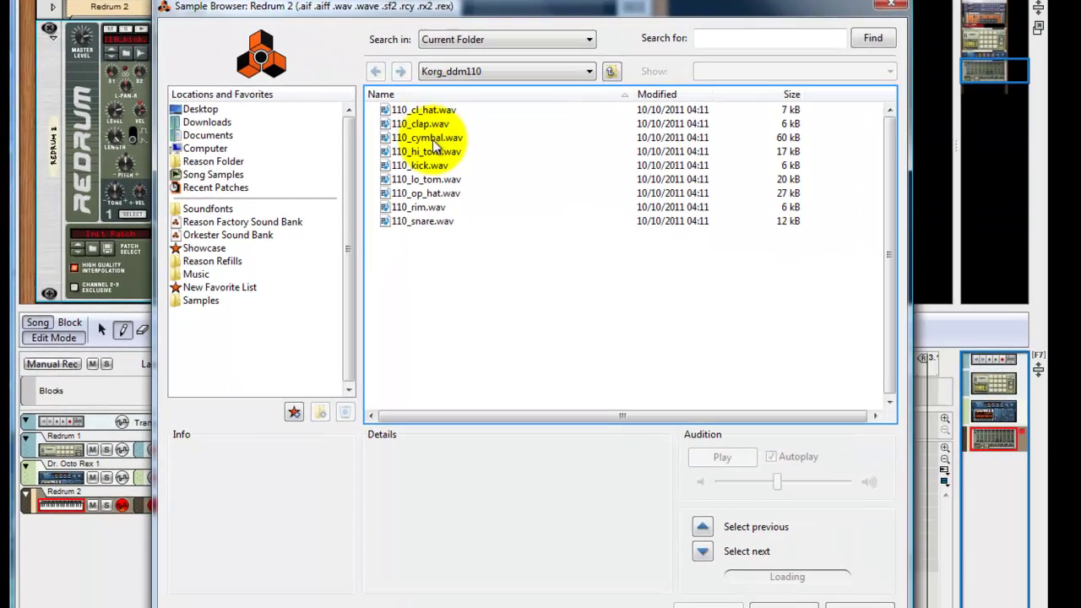
click(679, 588)
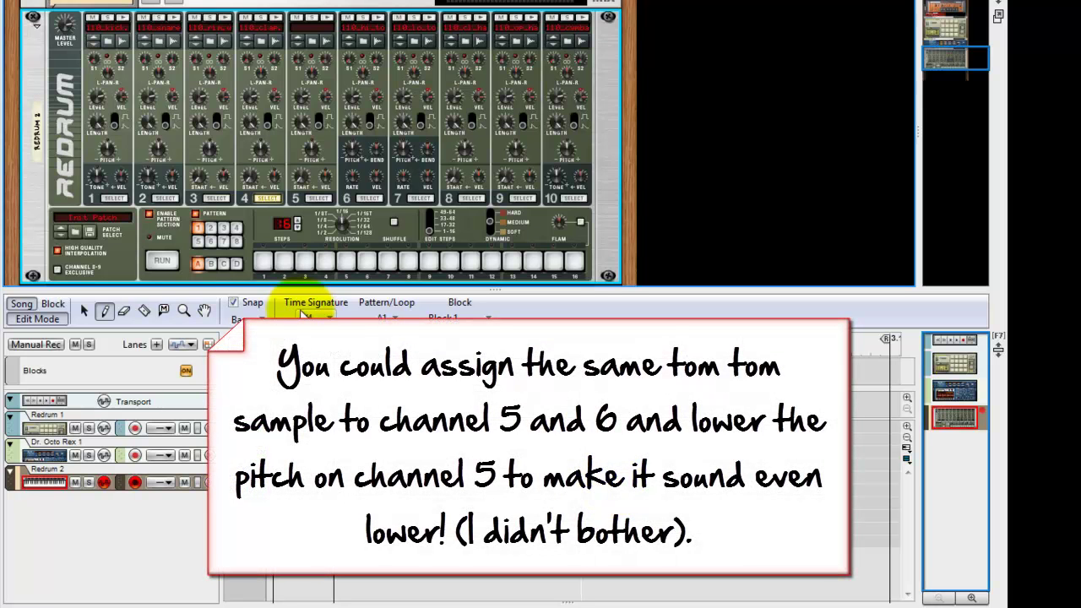
click(165, 261)
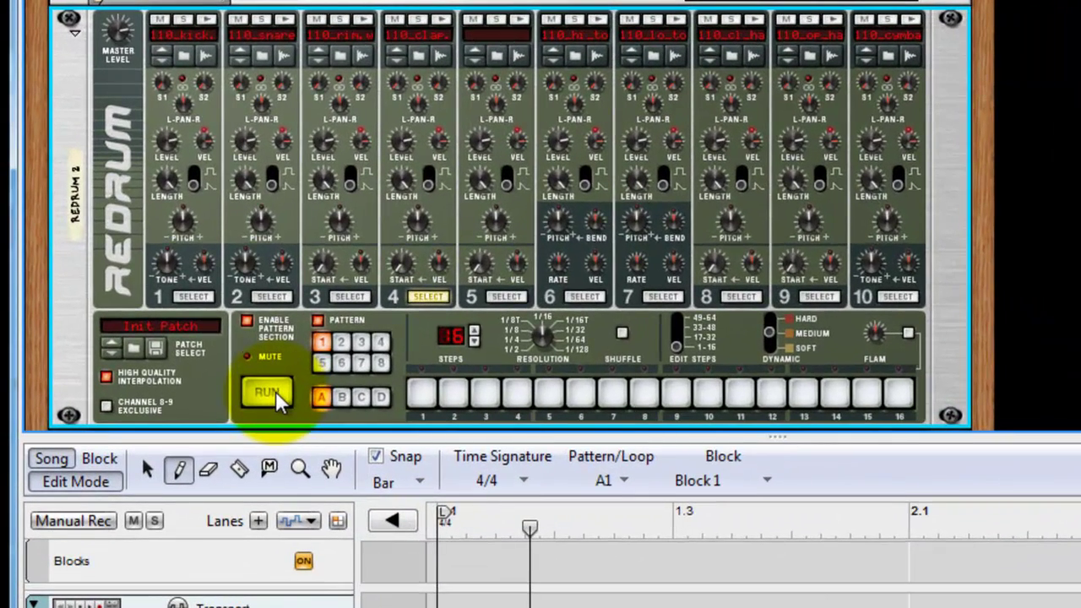
click(277, 394)
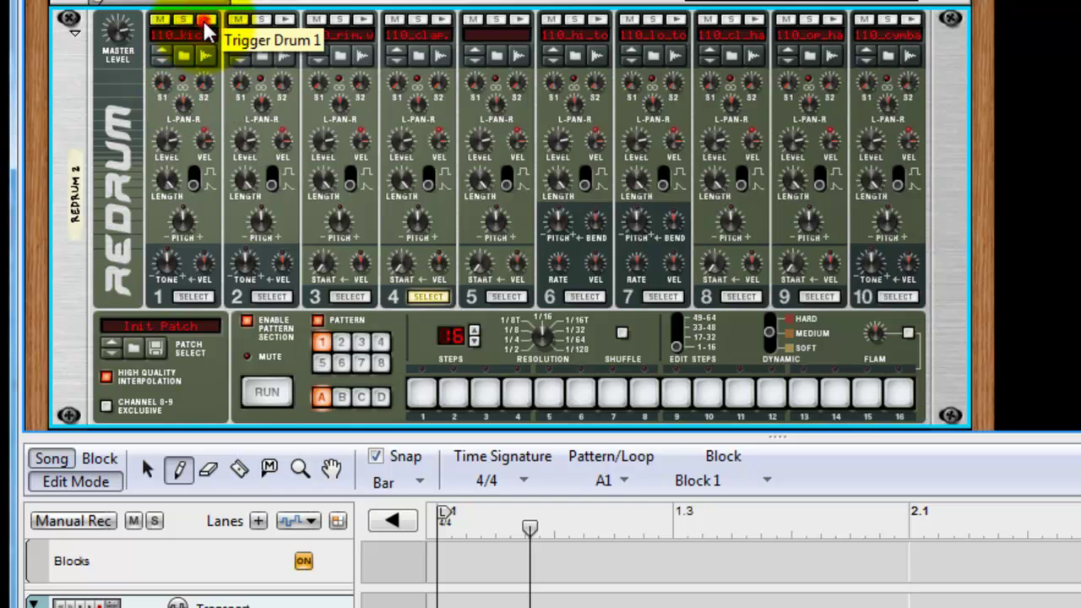
click(287, 20)
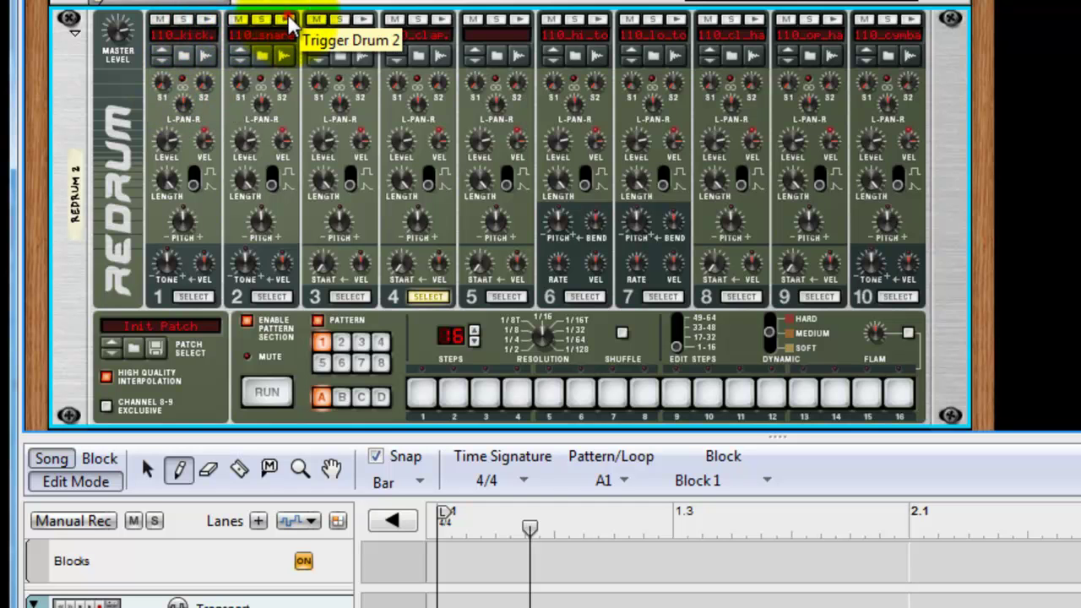
click(368, 22)
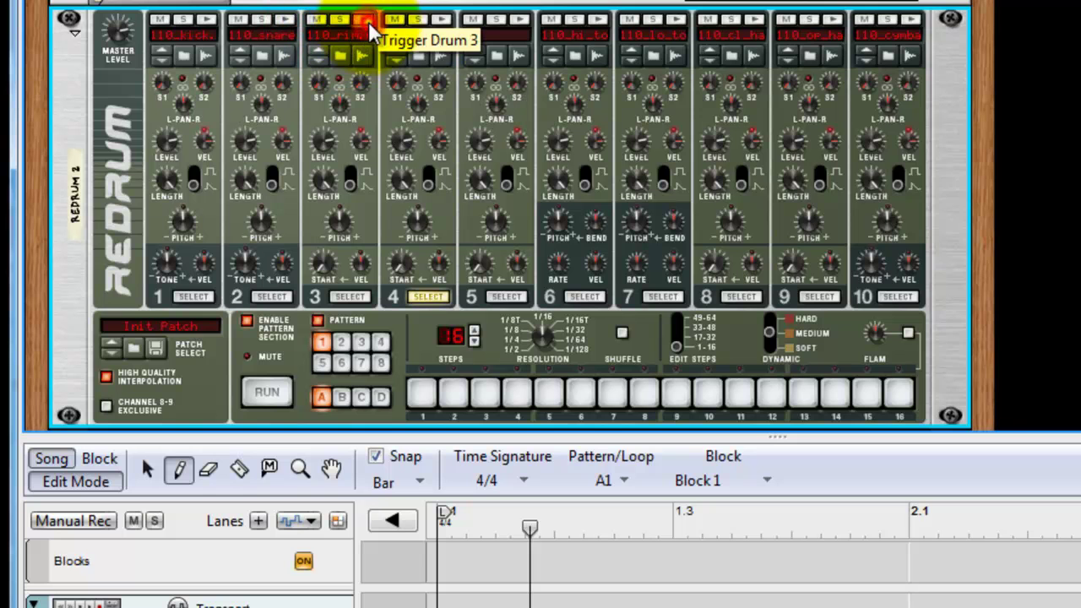
click(442, 19)
click(519, 19)
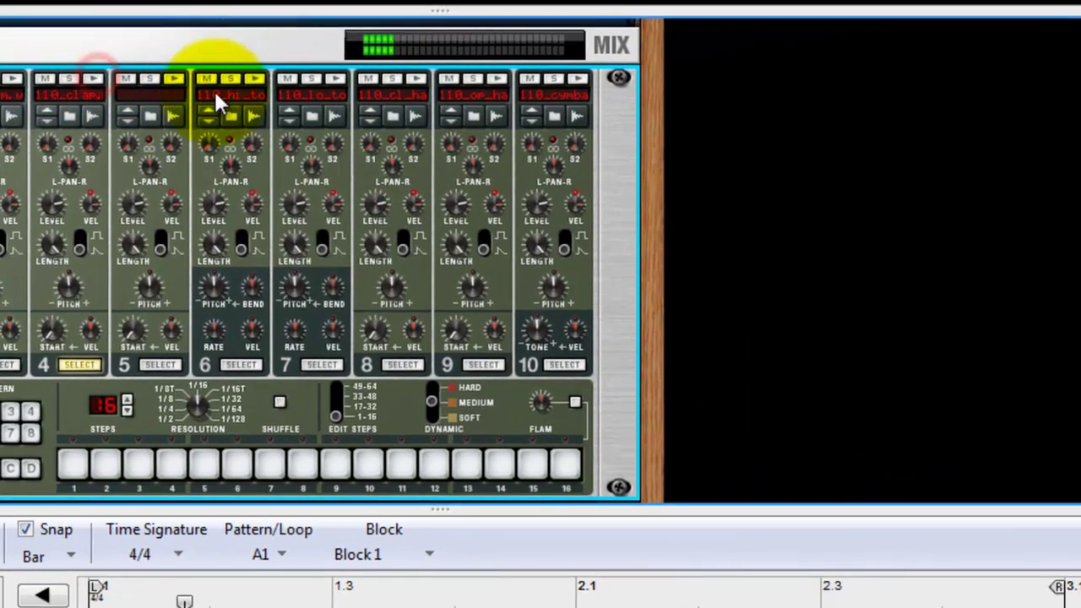
click(255, 77)
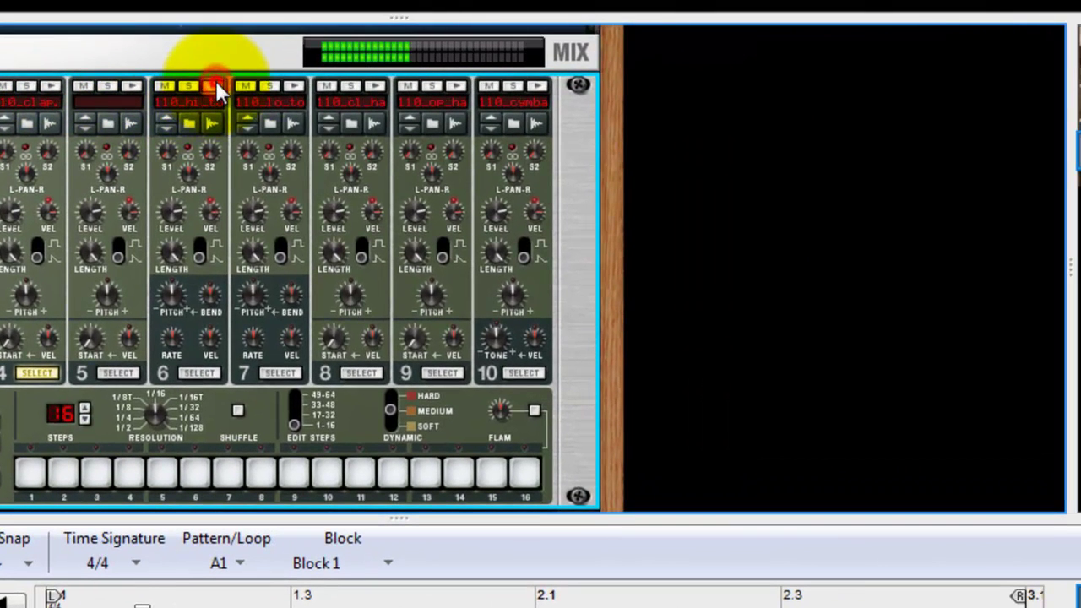
click(300, 86)
click(377, 88)
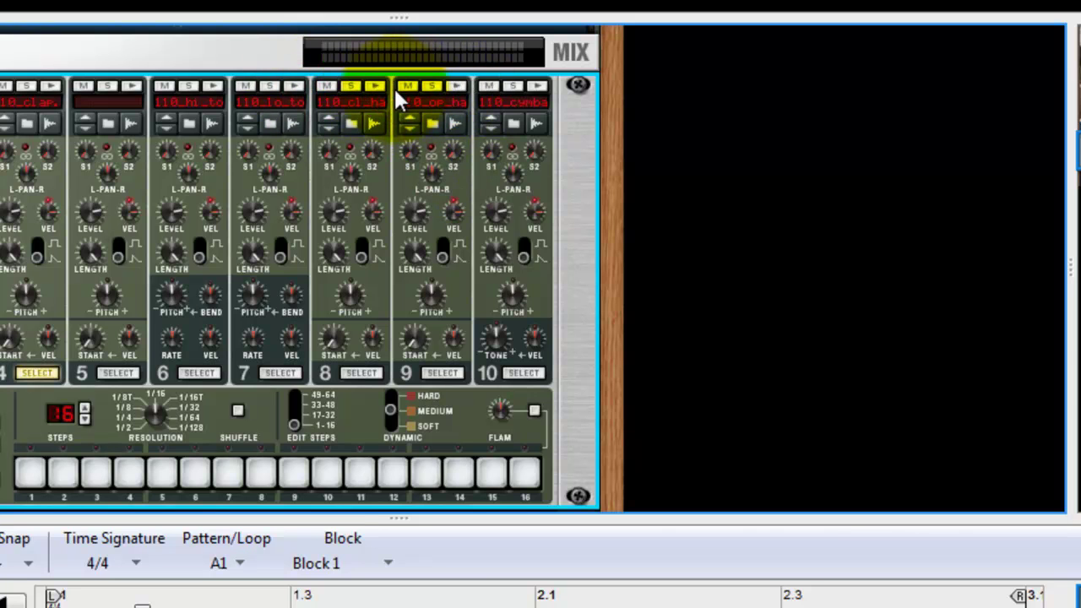
click(377, 87)
click(455, 87)
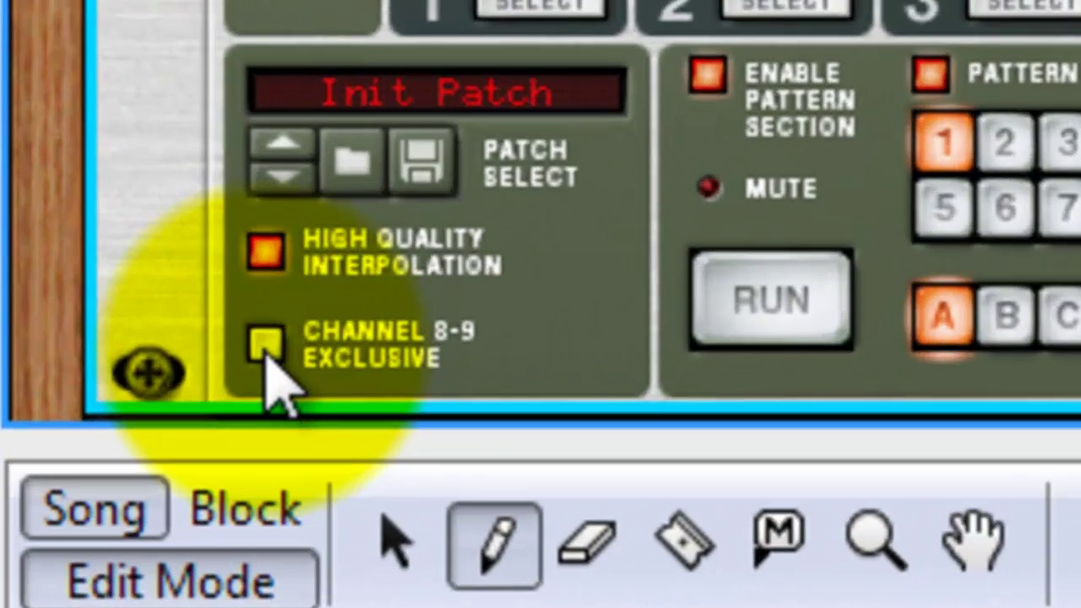
- Turn on Channel 8-9 Exclusive, then audition the hats and cymbal on channels 8, 9 and 10
click(265, 298)
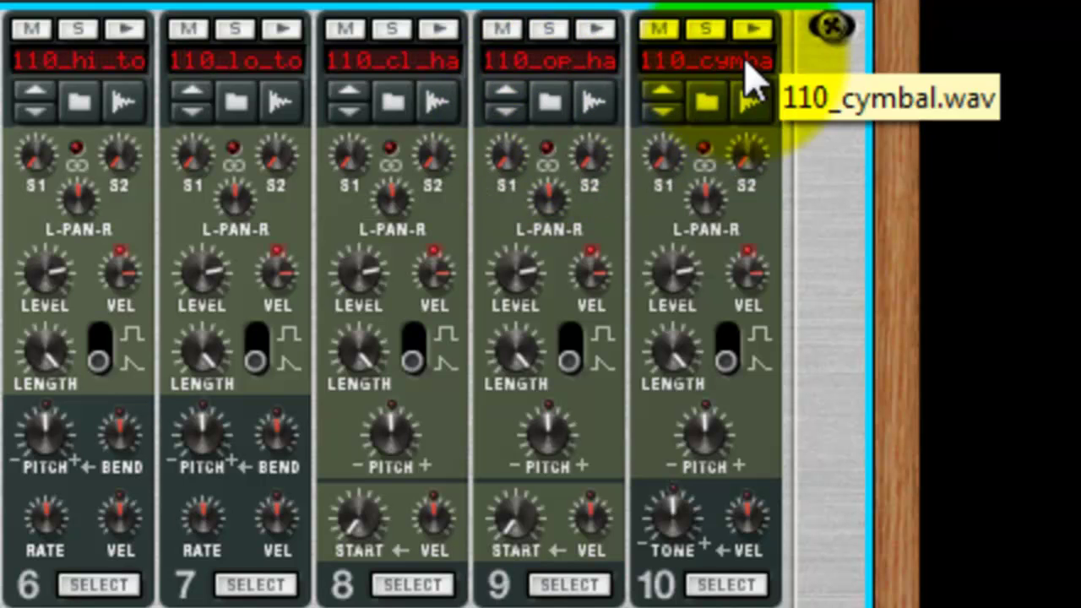
click(445, 32)
click(594, 31)
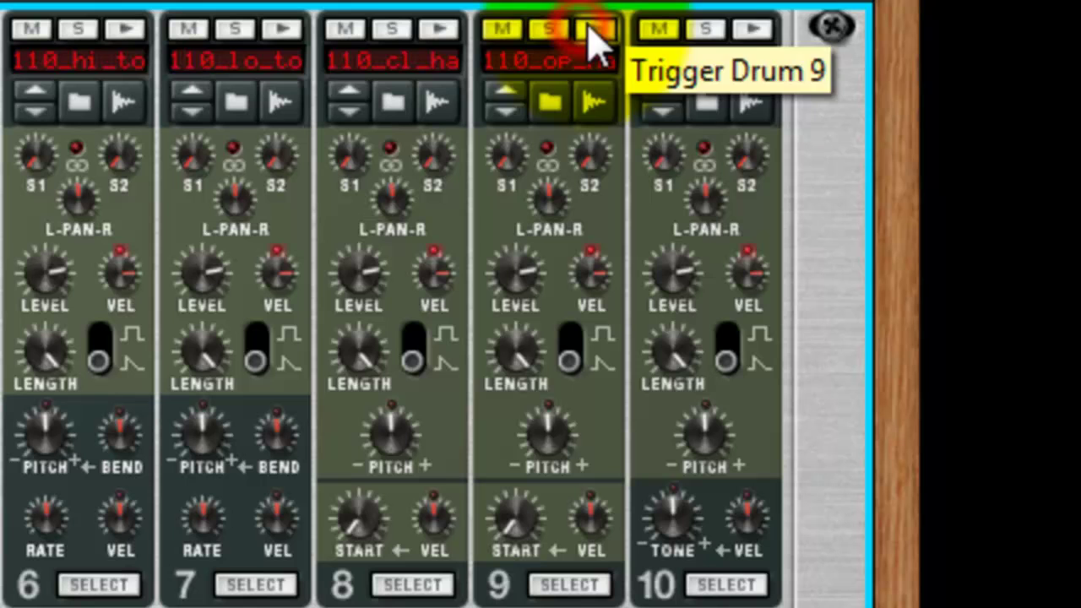
click(754, 30)
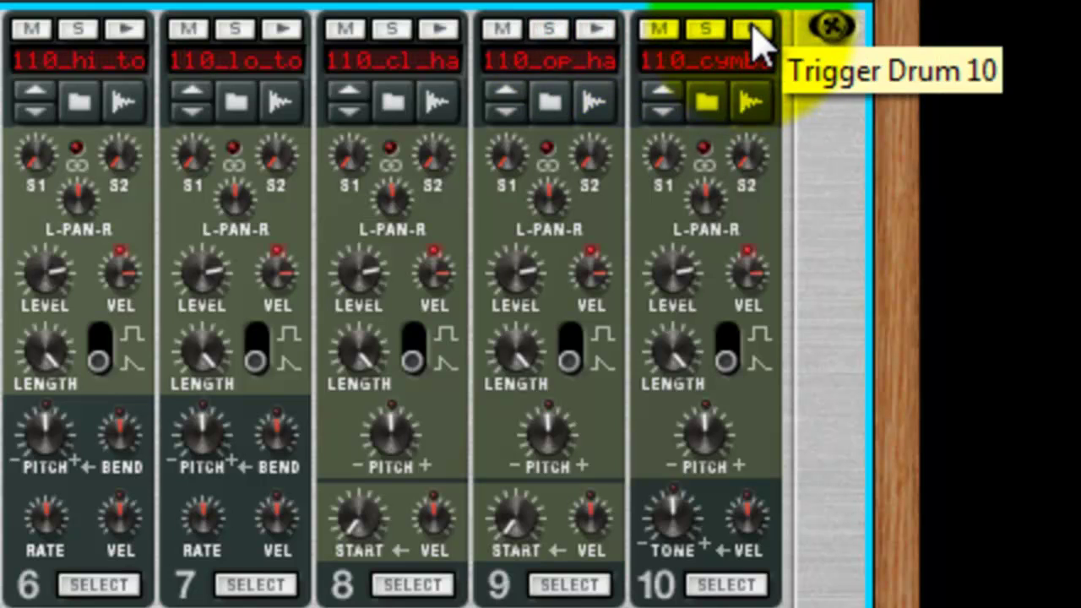
click(754, 32)
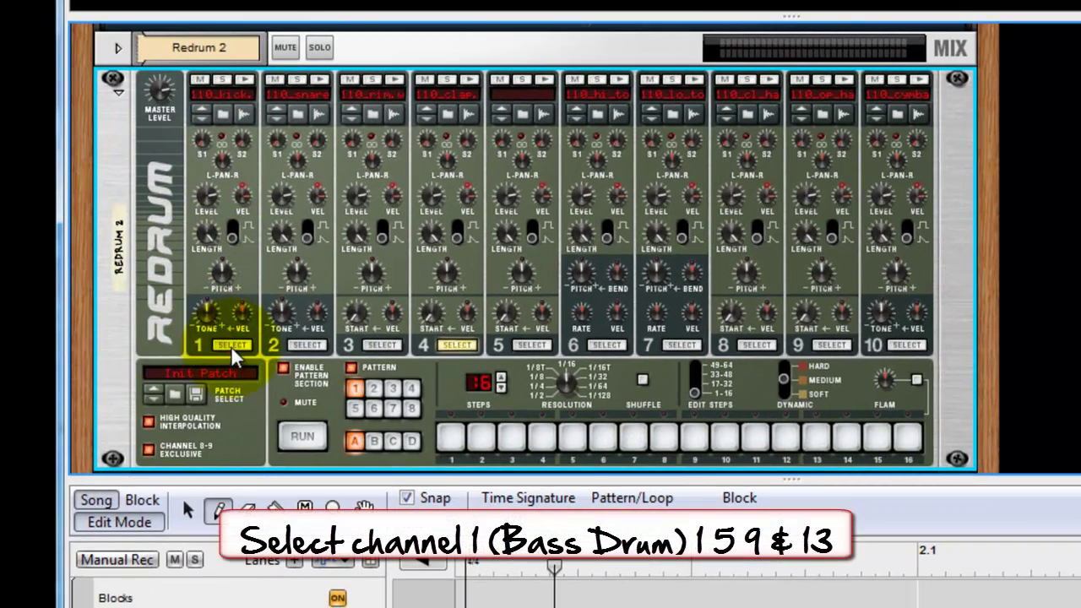
- Program the kick on steps 1, 5, 9, 13 and the snare on steps 5 and 13
click(230, 346)
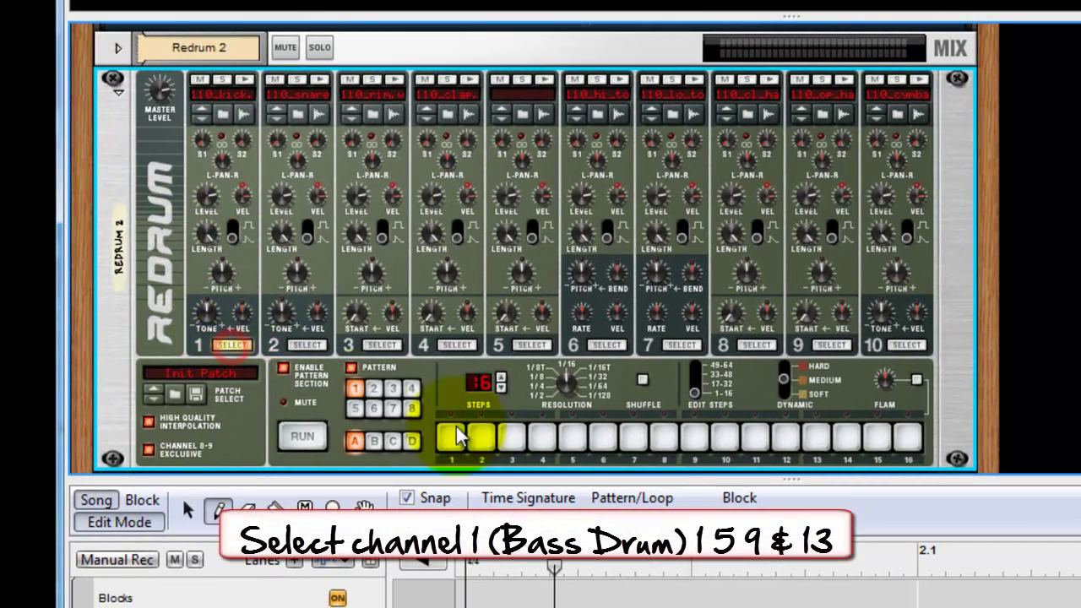
click(456, 444)
click(567, 439)
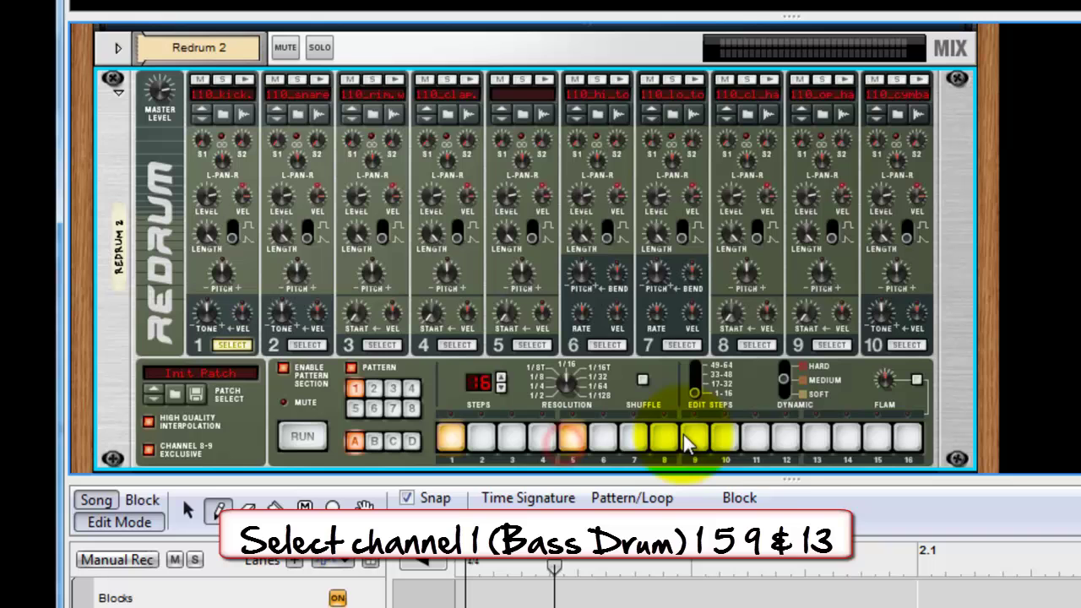
click(693, 437)
click(816, 437)
click(308, 345)
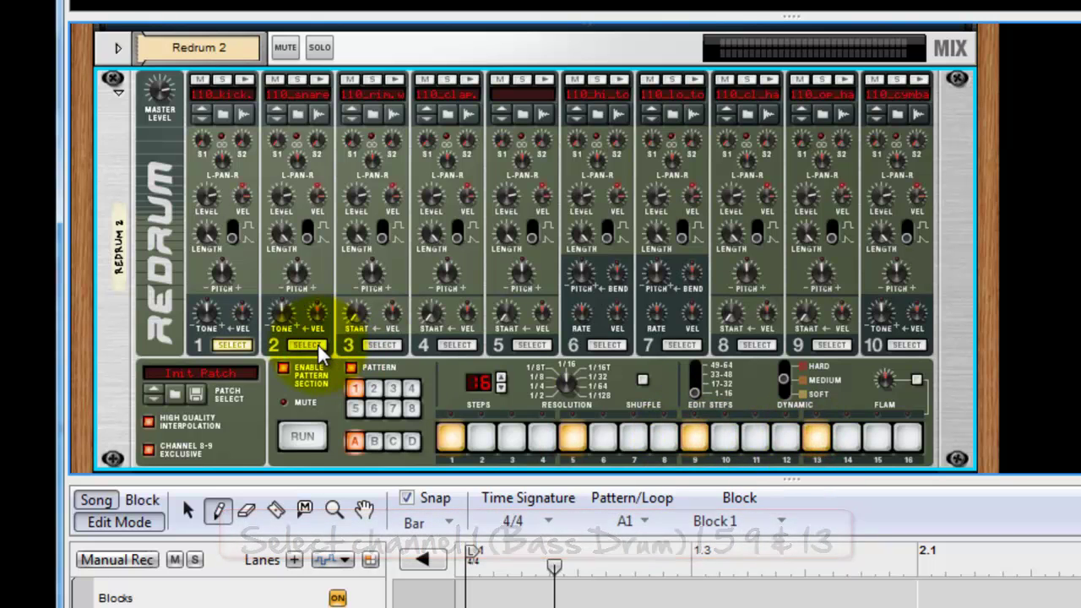
click(572, 438)
click(812, 439)
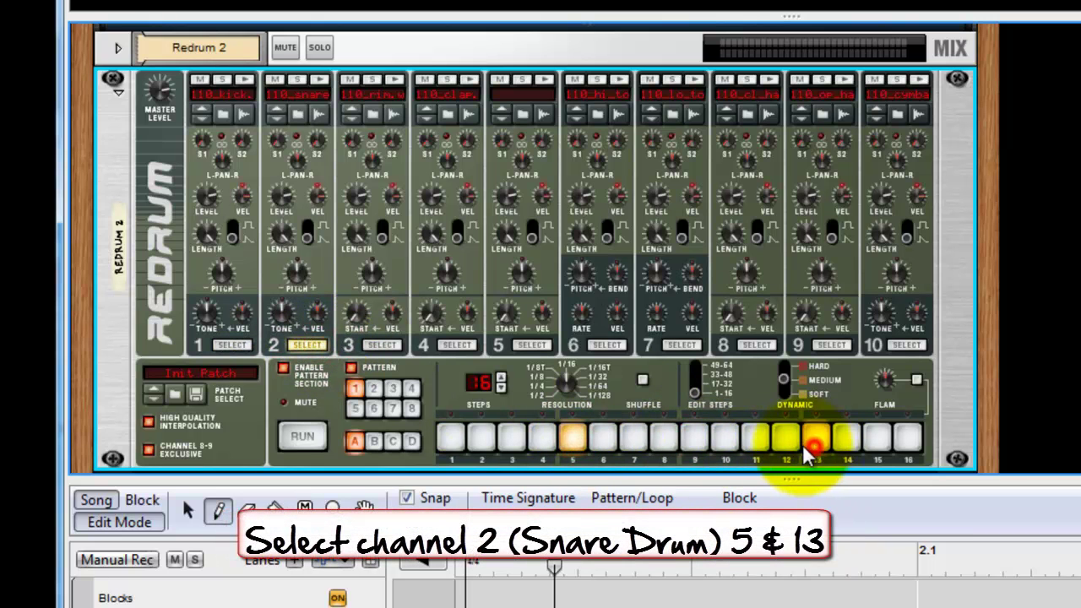
- Program the closed hi-hat on channel 8 on odd steps 1 through 13
click(757, 347)
click(453, 437)
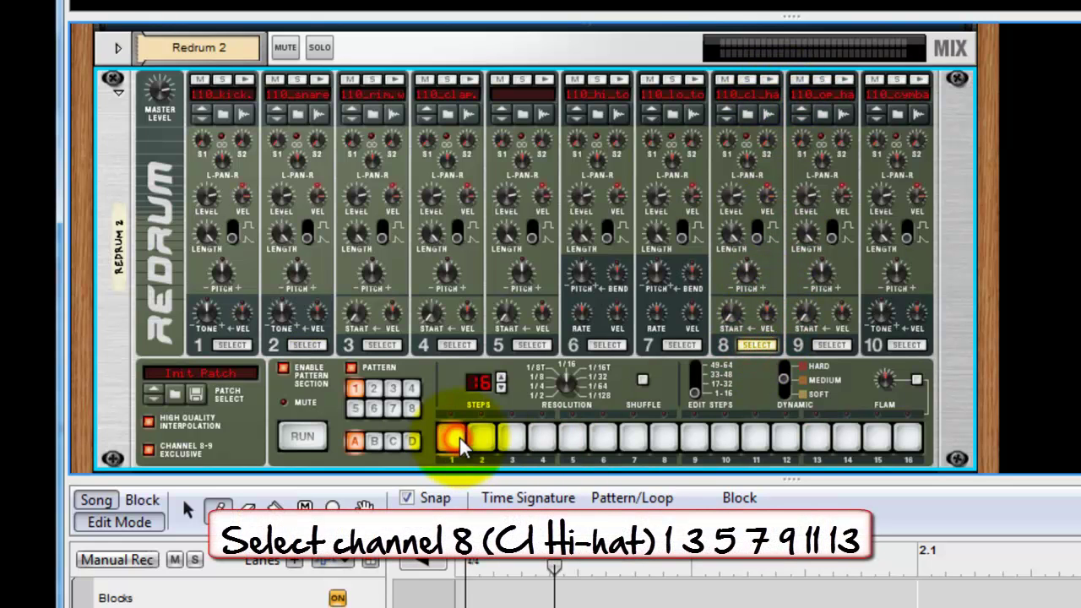
click(505, 443)
click(572, 437)
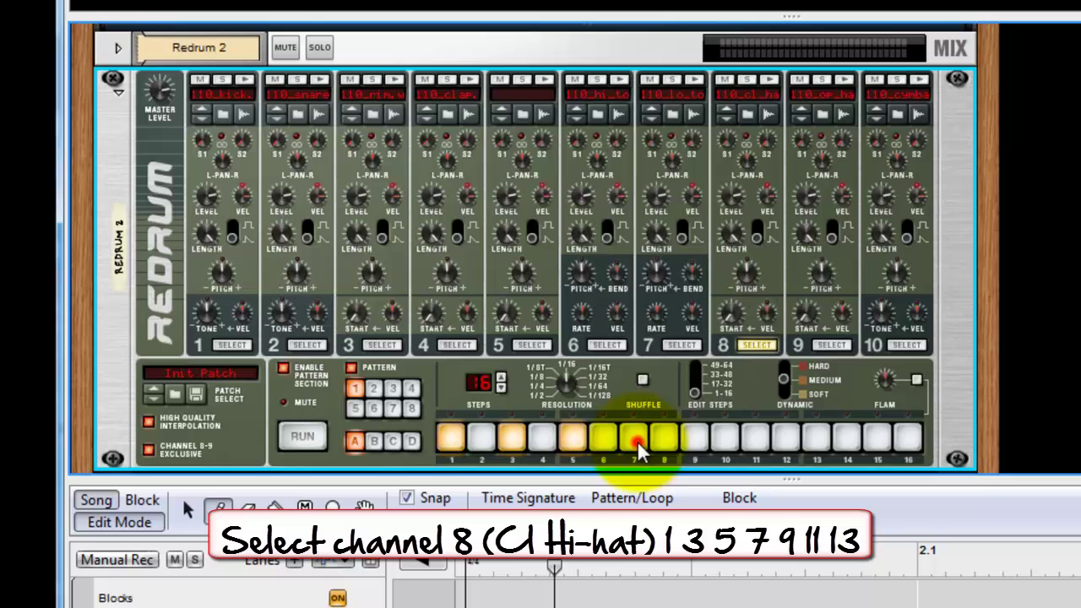
click(633, 438)
click(694, 437)
click(757, 437)
click(817, 438)
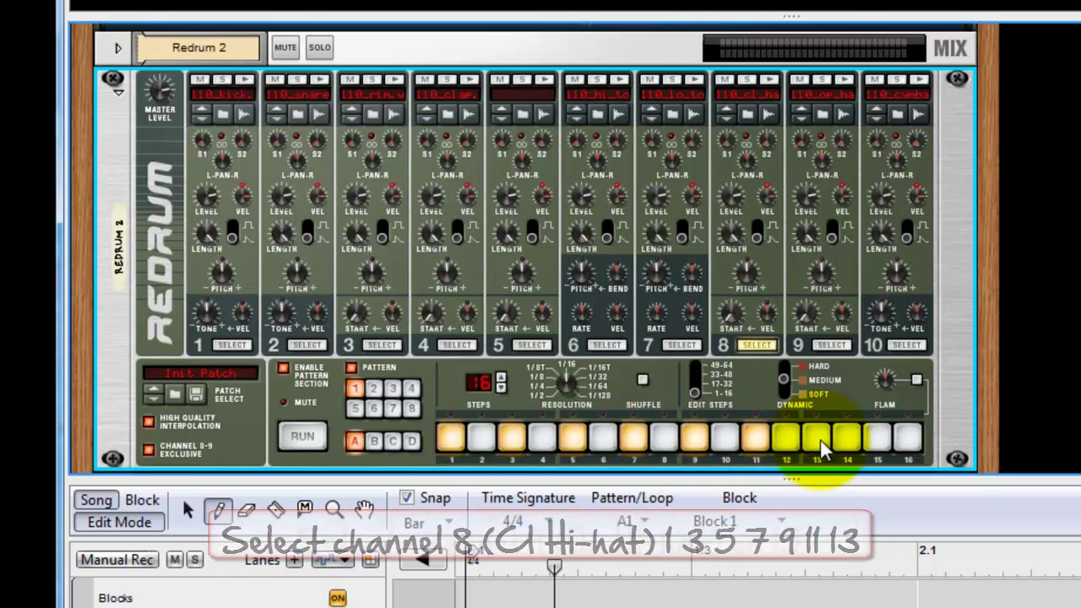
- Add the open hi-hat on step 15 and the clap on step 5, then start playback
click(831, 344)
click(878, 437)
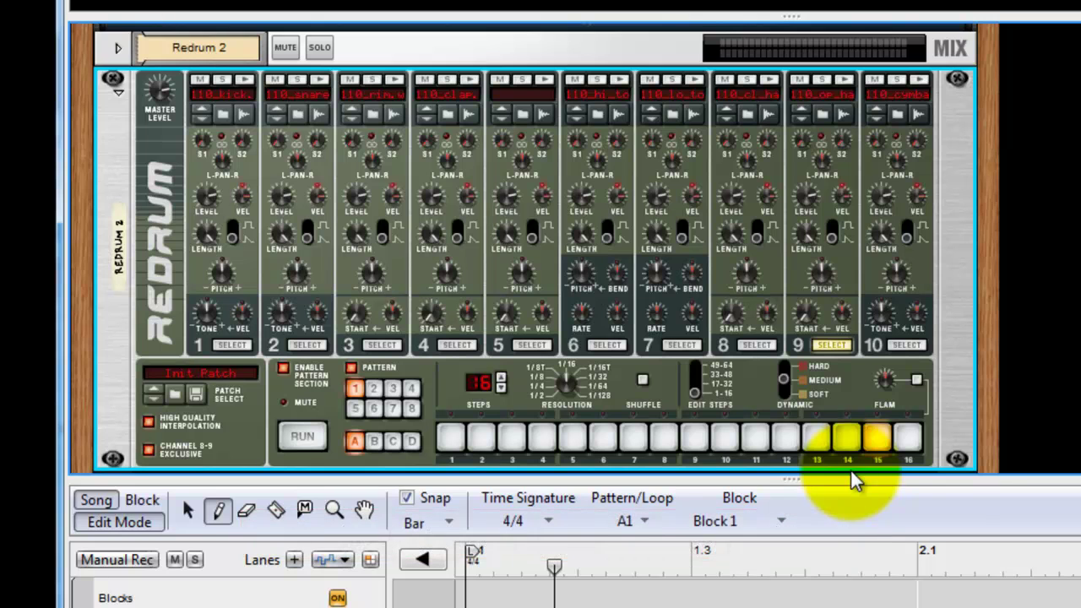
click(447, 345)
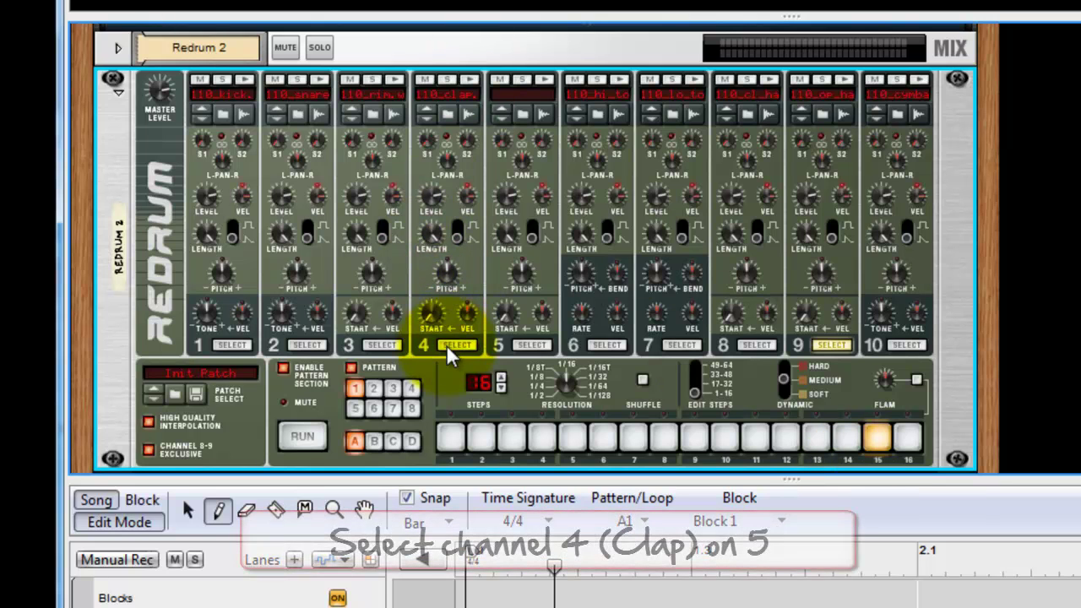
click(572, 439)
click(302, 436)
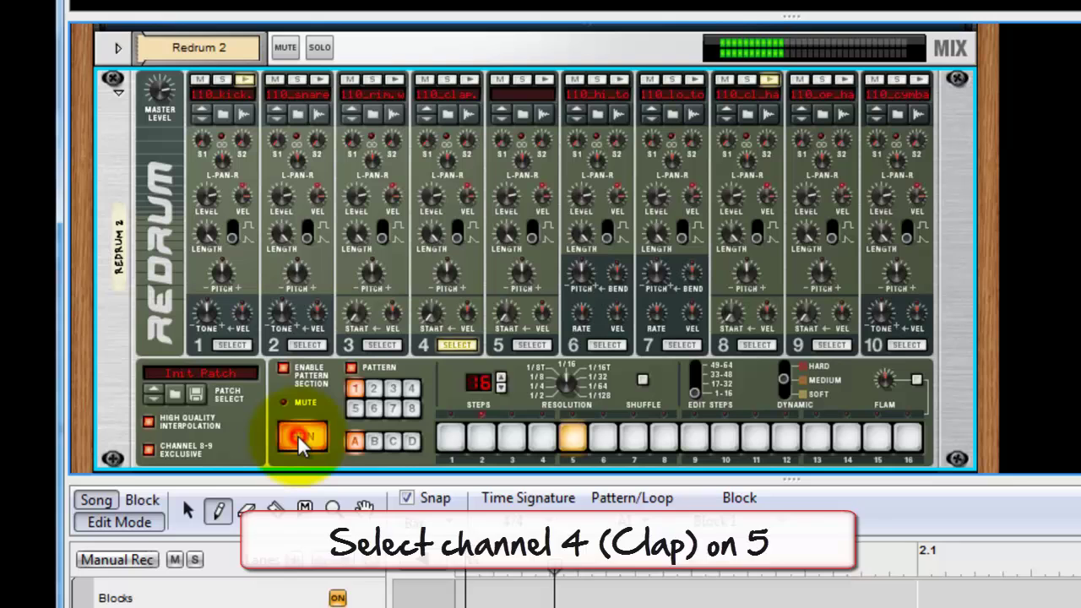